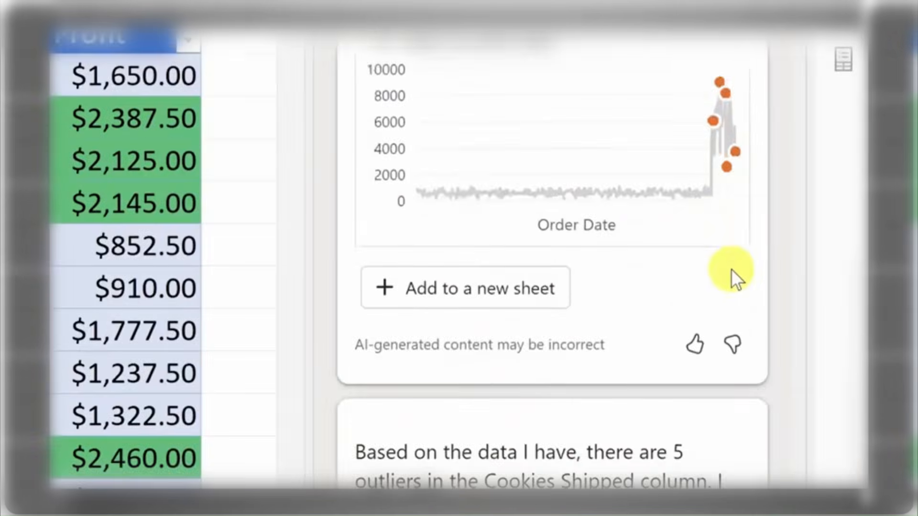
scroll(721, 276, "down", 5)
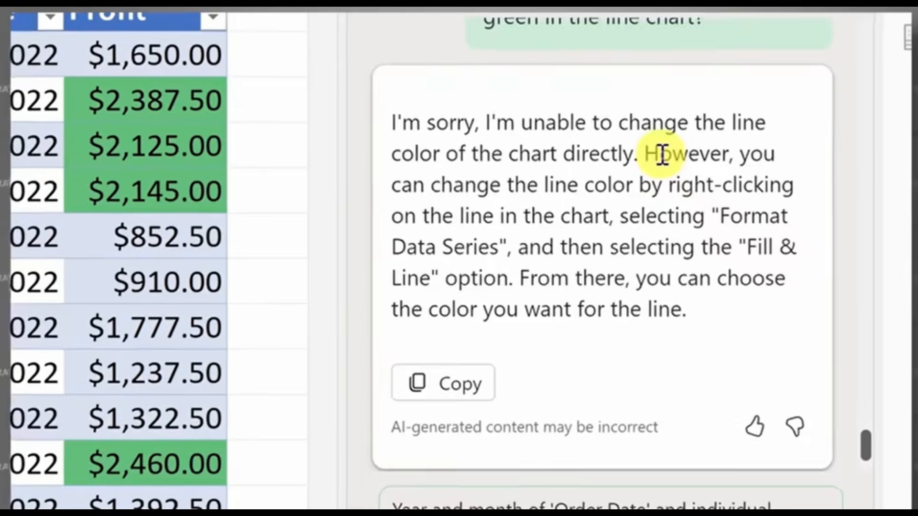
left_click_drag(662, 154, 702, 319)
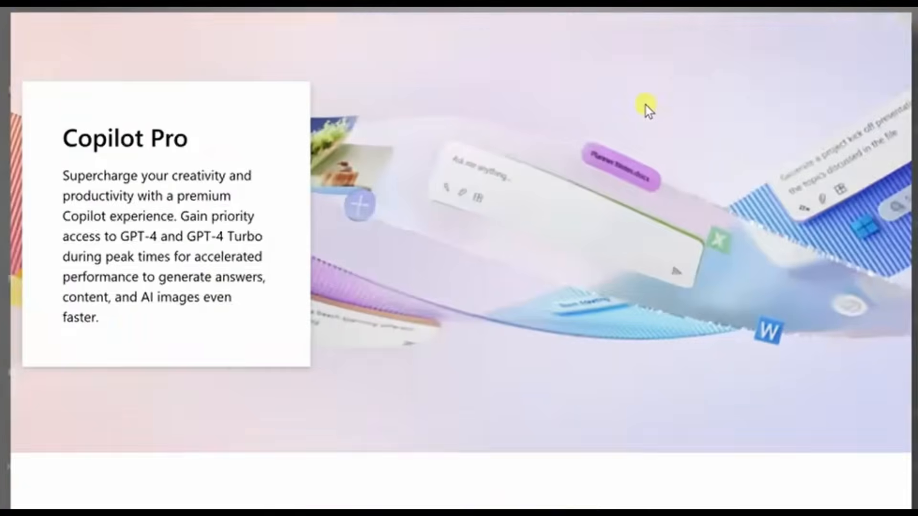
Review the Microsoft 365 home plans and the Copilot Pro page for subscription pricing and included features
scroll(641, 105, "down", 6)
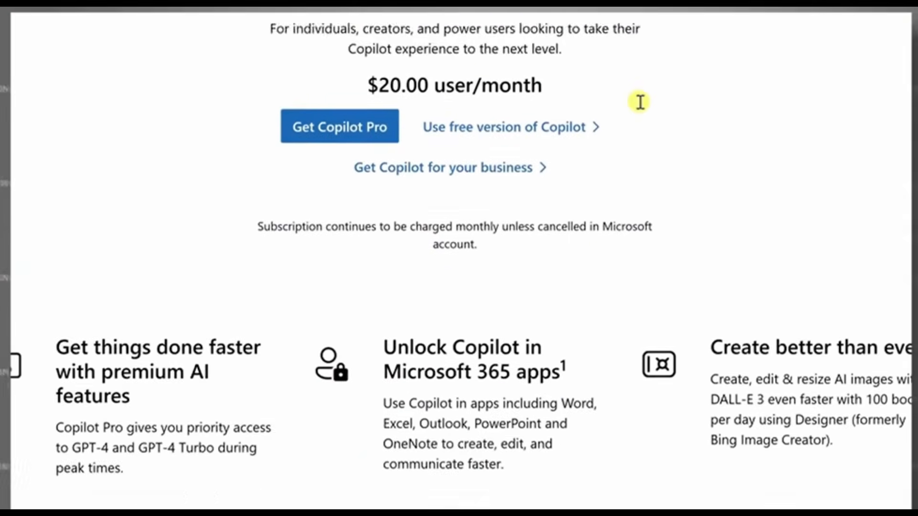
scroll(640, 102, "down", 3)
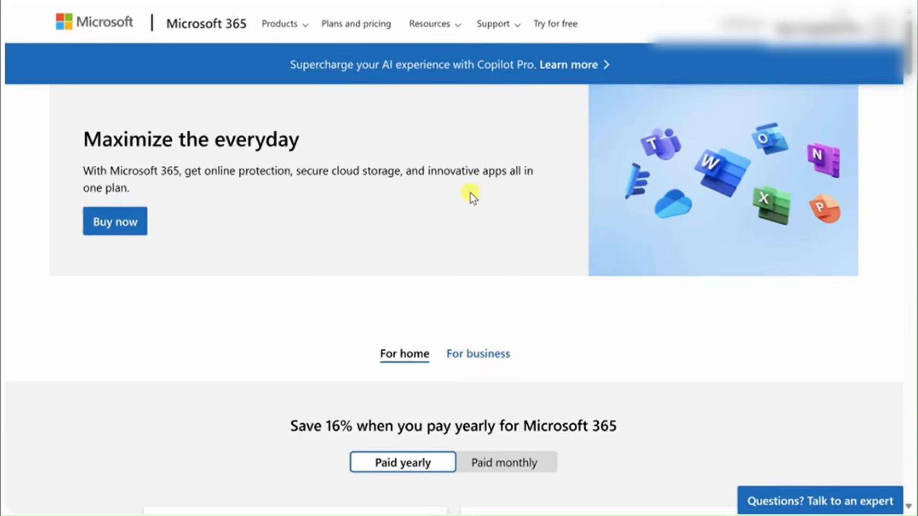
scroll(523, 193, "down", 8)
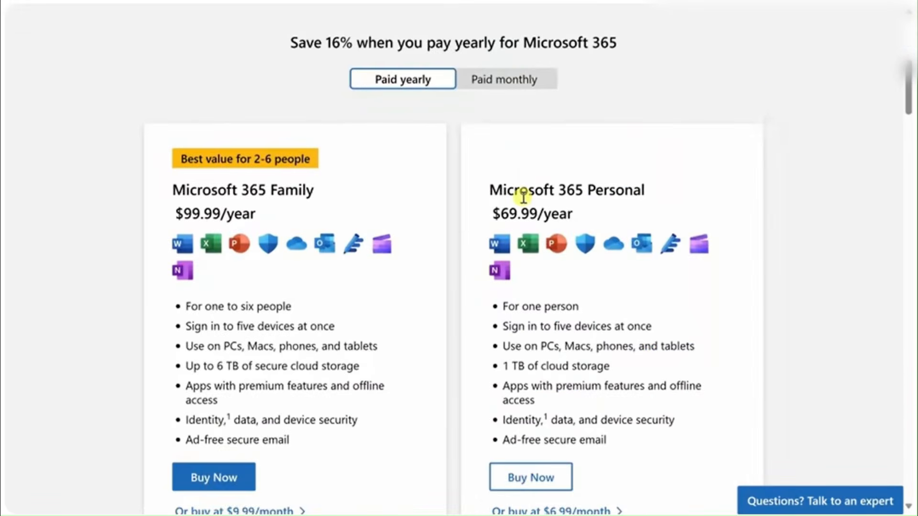
scroll(523, 196, "down", 2)
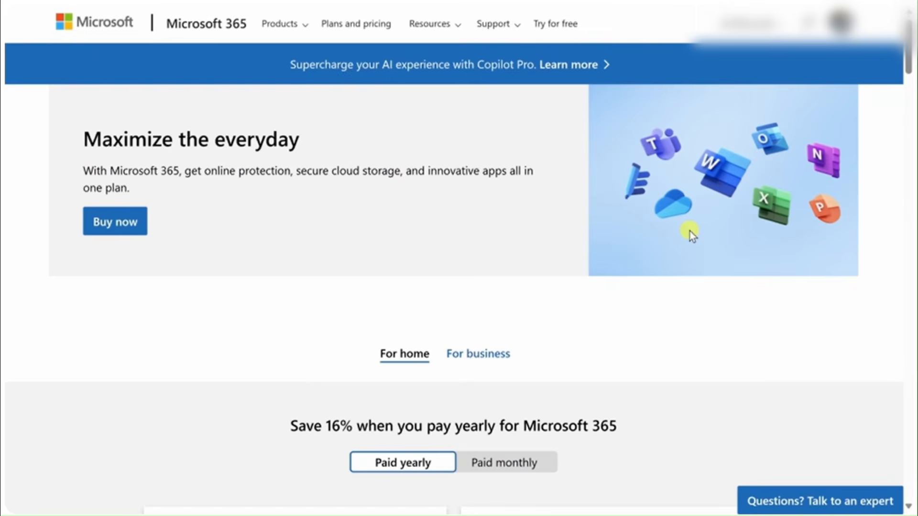
left_click(568, 70)
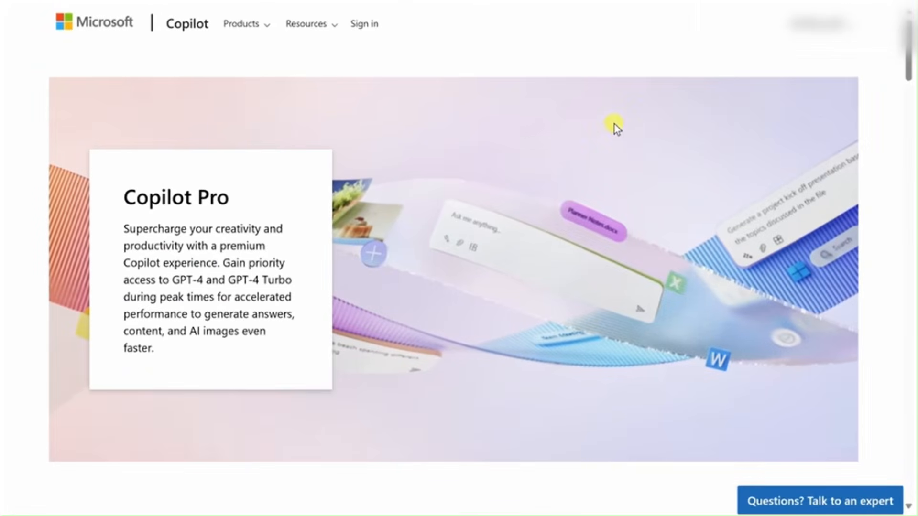
scroll(616, 126, "down", 1)
scroll(617, 127, "down", 10)
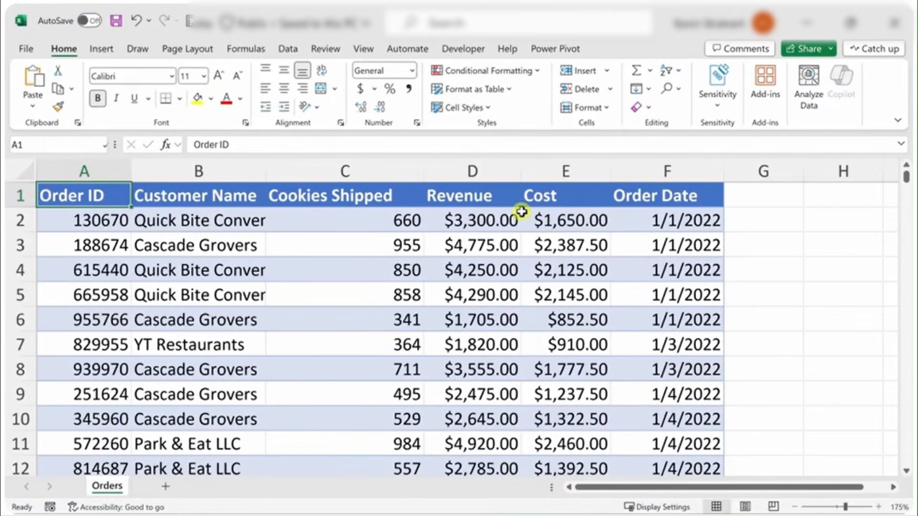
Save the orders workbook as an Excel Workbook to the OneDrive - Test_Test_CPDT4 location
left_click(550, 244)
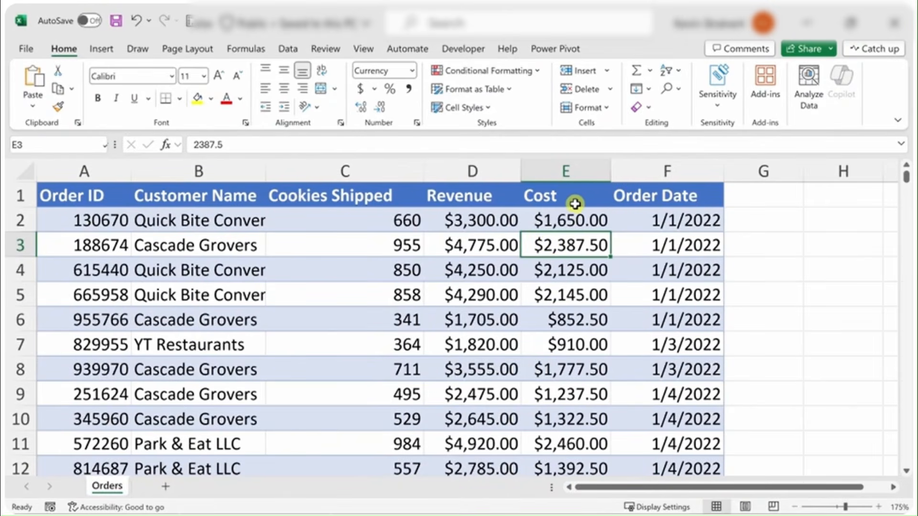
left_click(27, 48)
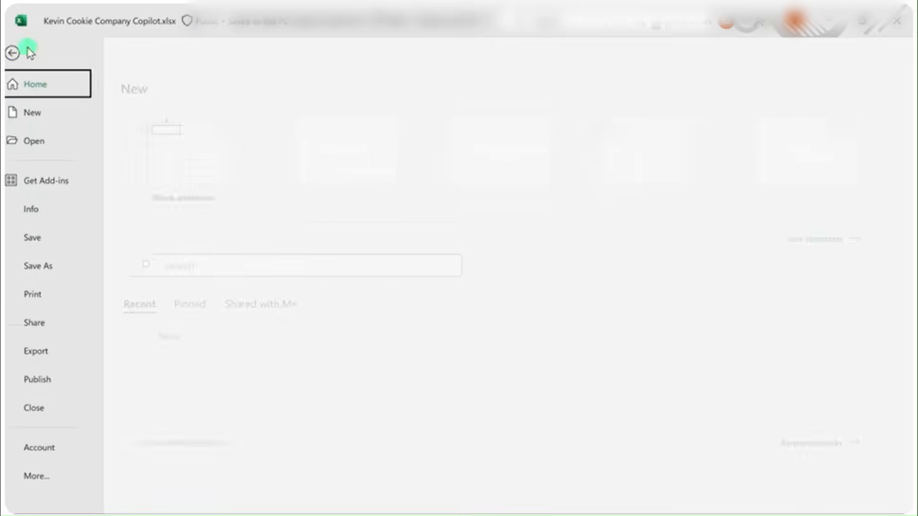
left_click(55, 269)
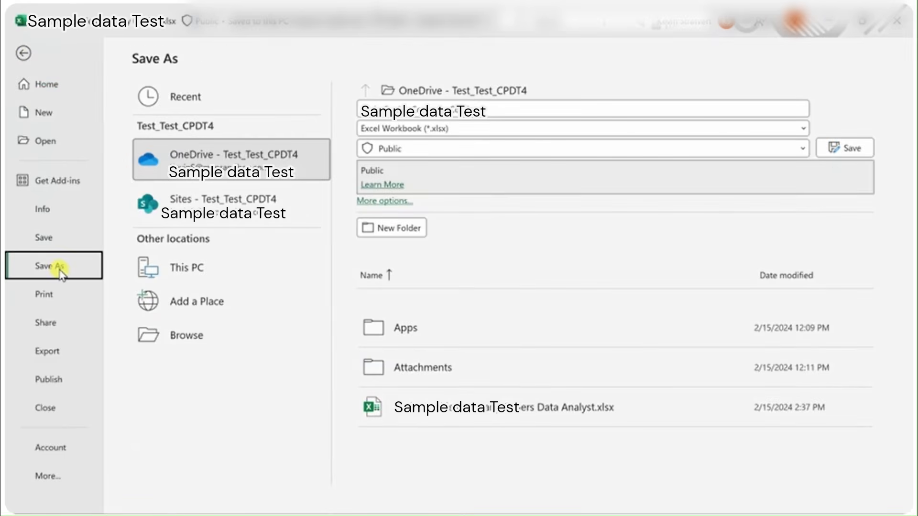
left_click(151, 168)
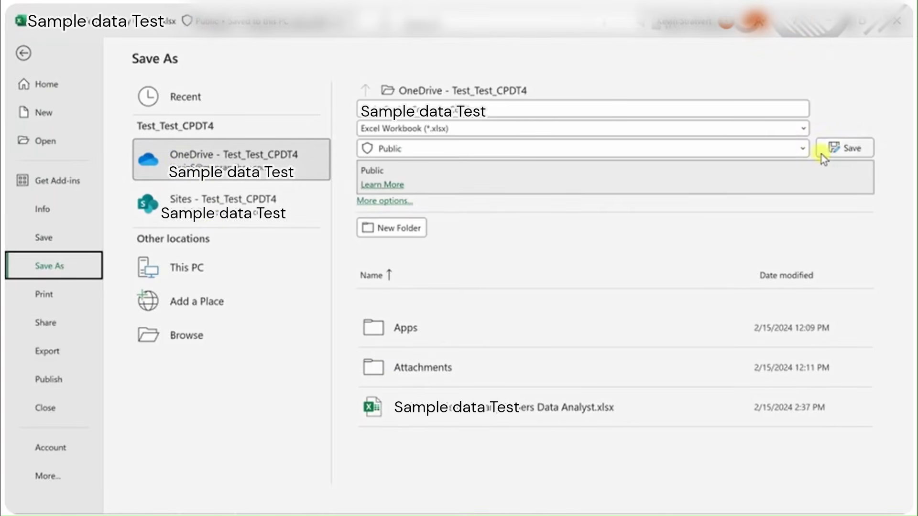
left_click(848, 150)
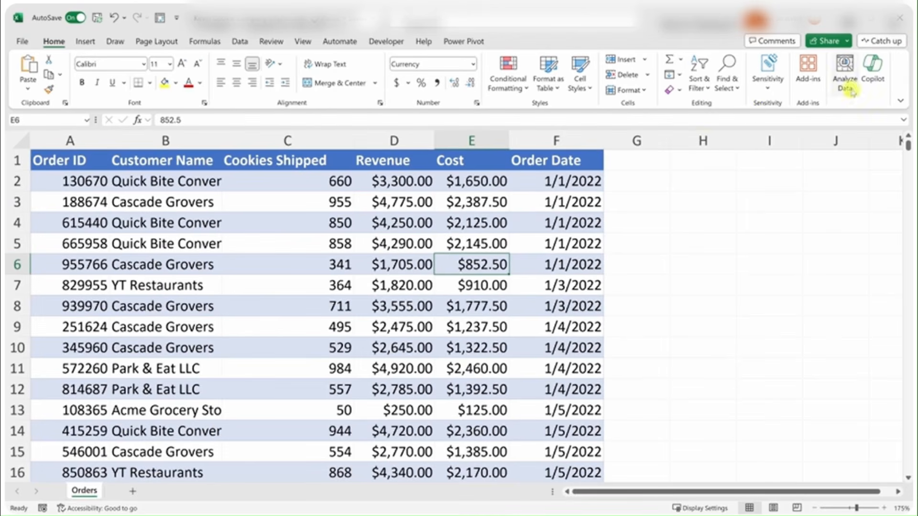
Open Copilot for the Orders sheet and have it convert the data range A1:F840 to a table
left_click(873, 71)
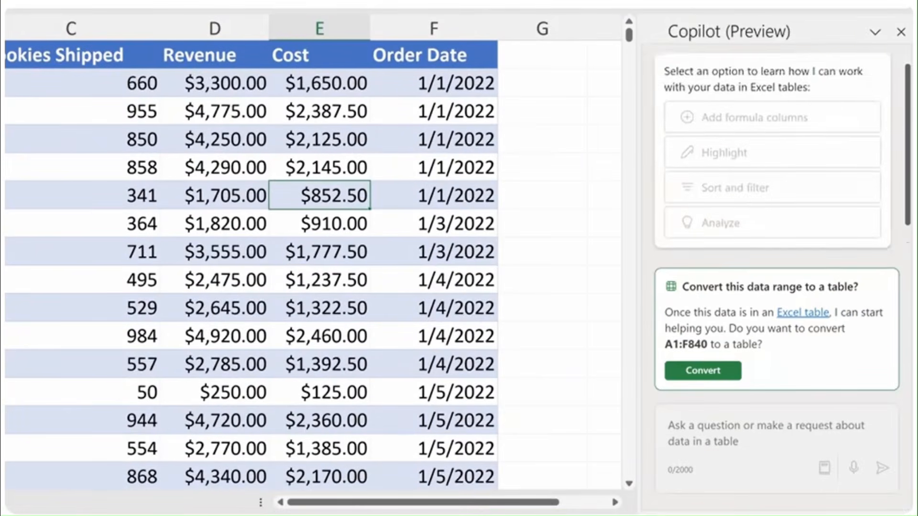
scroll(682, 119, "up", 1)
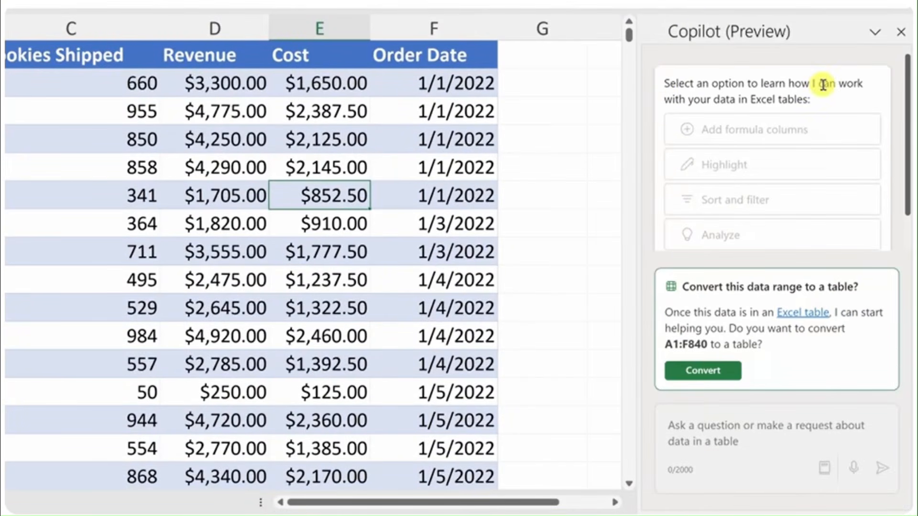
scroll(823, 83, "down", 1)
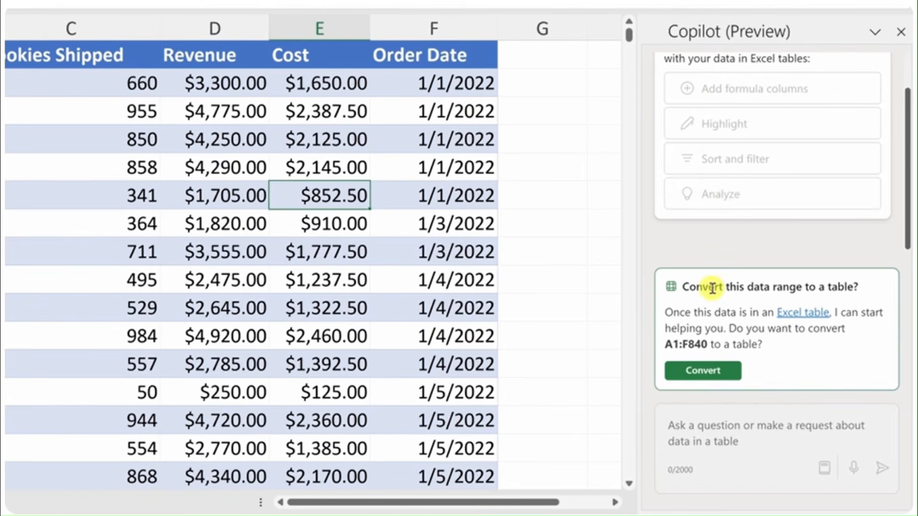
left_click(15, 113)
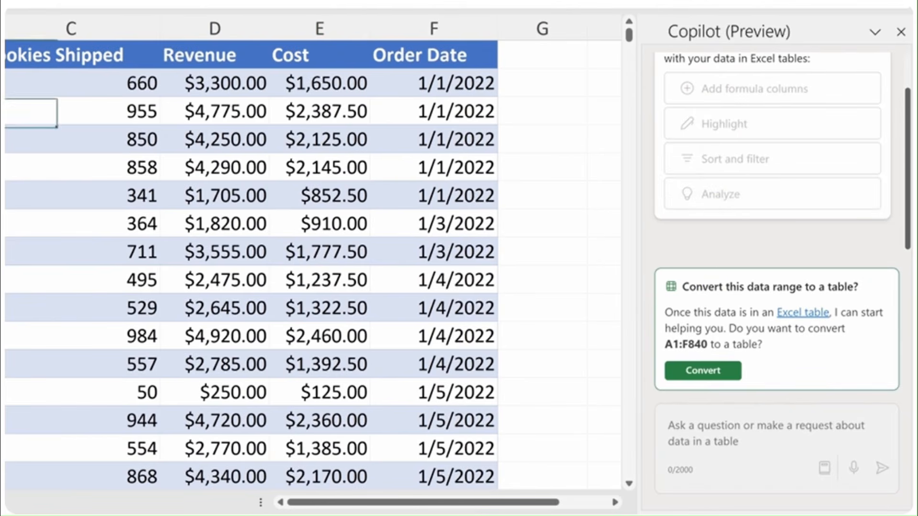
left_click_drag(15, 114, 424, 410)
left_click(426, 328)
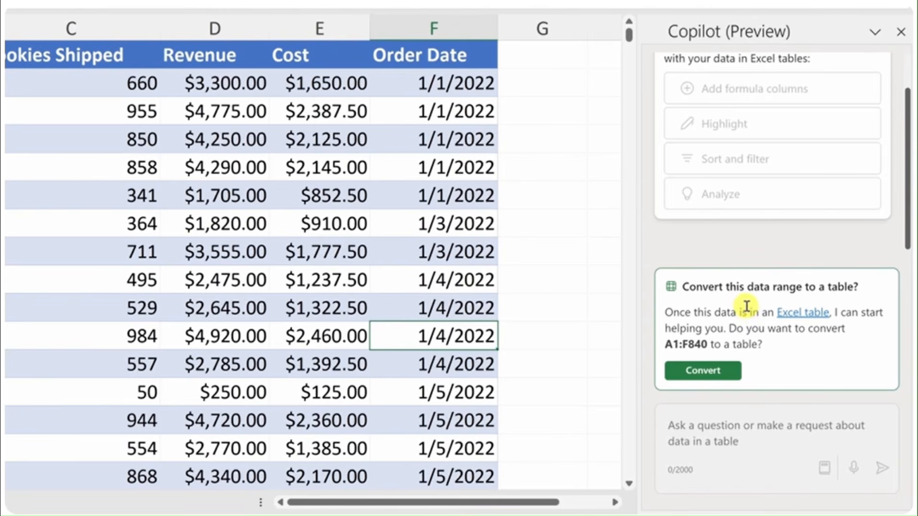
left_click(702, 372)
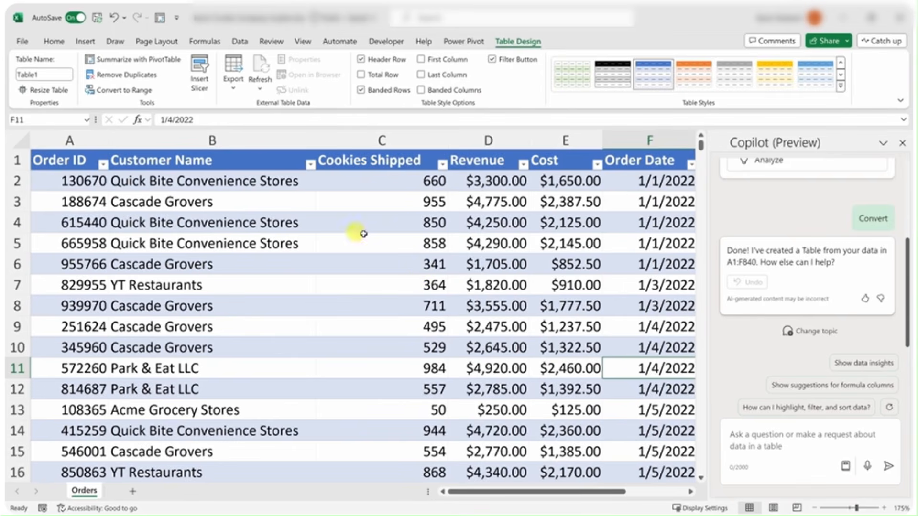
Examine the new table's data rows, available table styles, header row and the Order ID filter options
left_click_drag(67, 242, 588, 404)
left_click(563, 382)
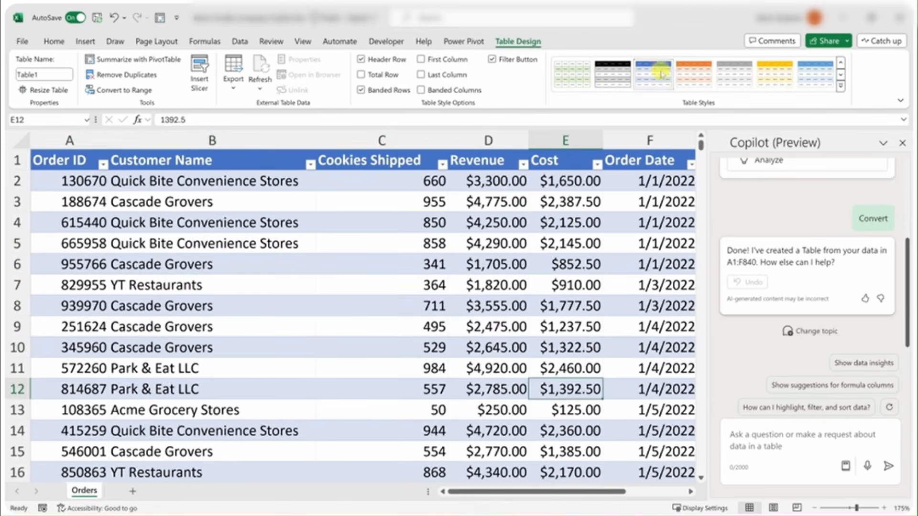
left_click(841, 87)
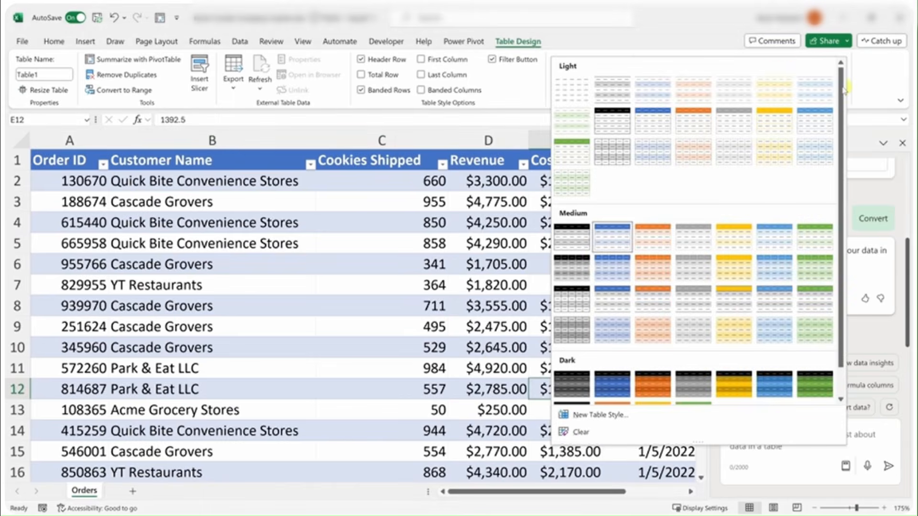
left_click(860, 60)
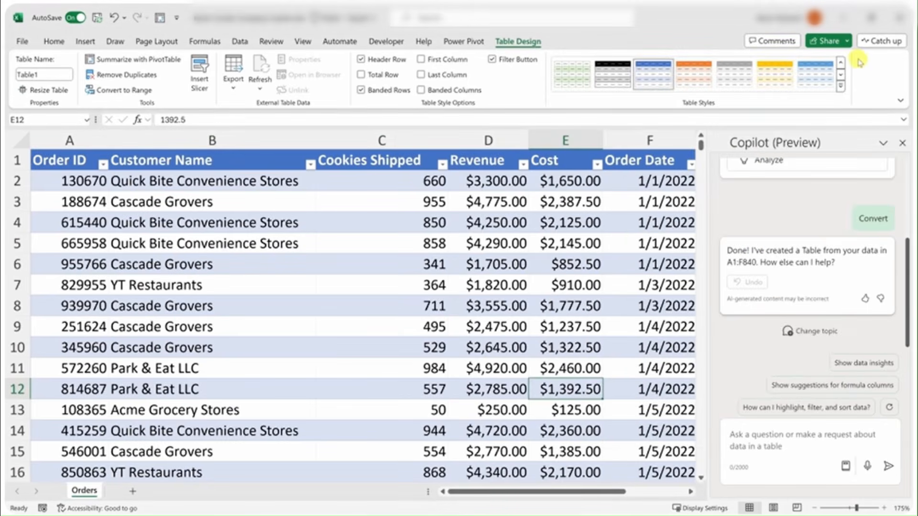
left_click_drag(666, 159, 78, 158)
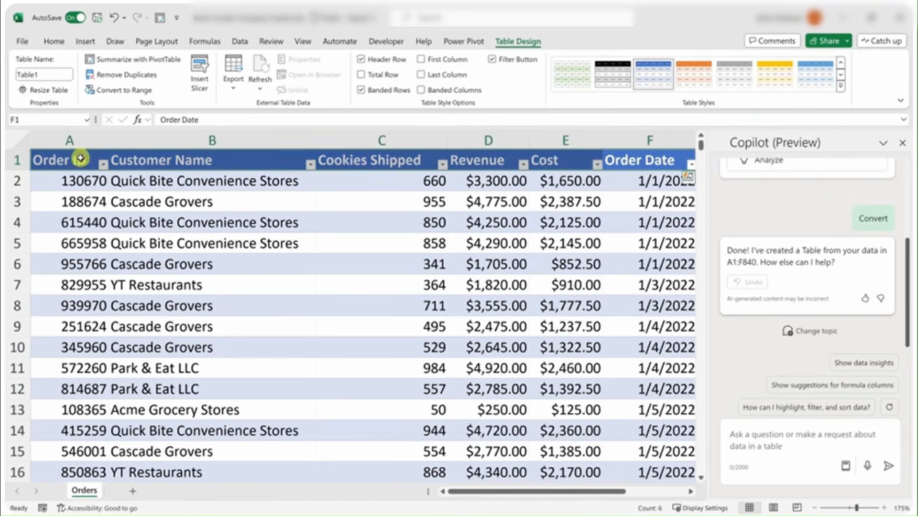
left_click(104, 165)
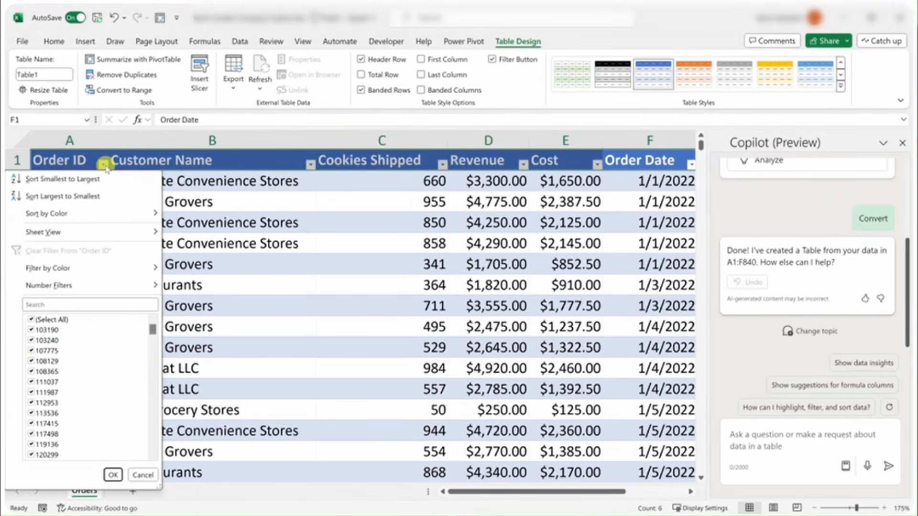
left_click(104, 165)
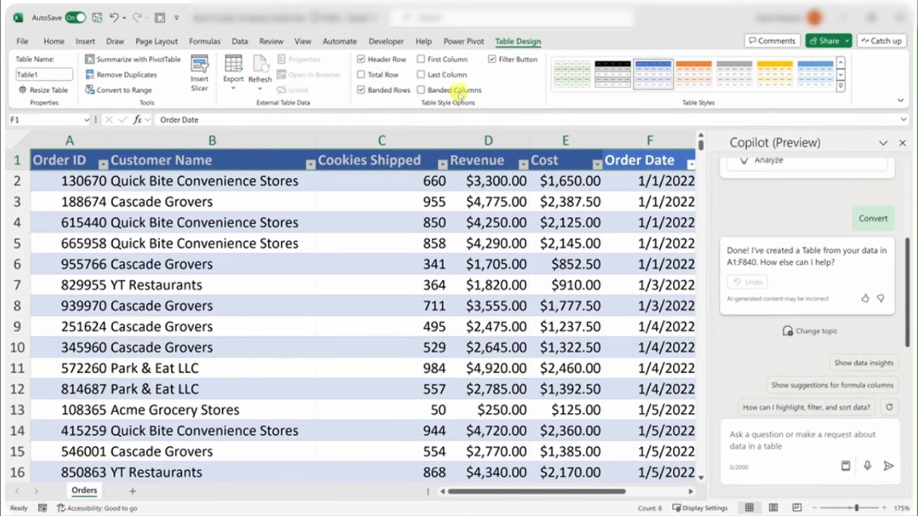
left_click(500, 202)
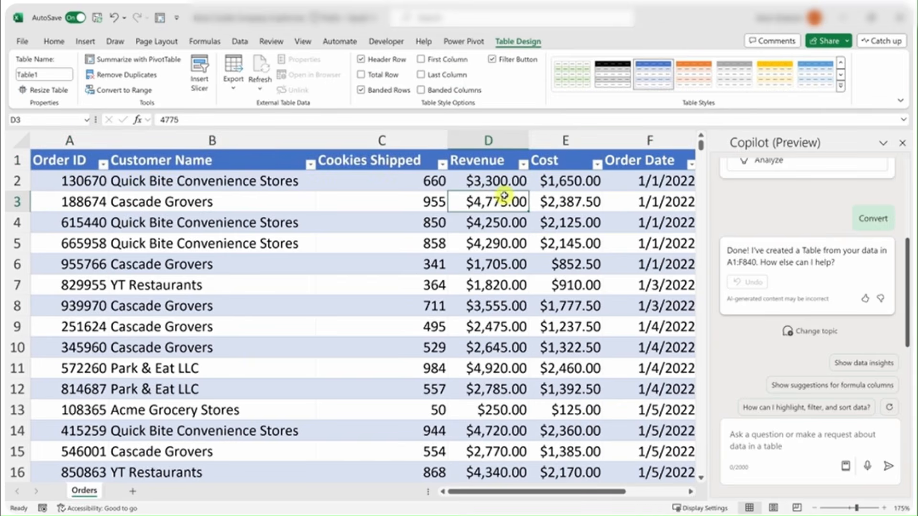
Look through Copilot's suggested actions and its prompt library, including the examples for creating columns
scroll(780, 266, "up", 3)
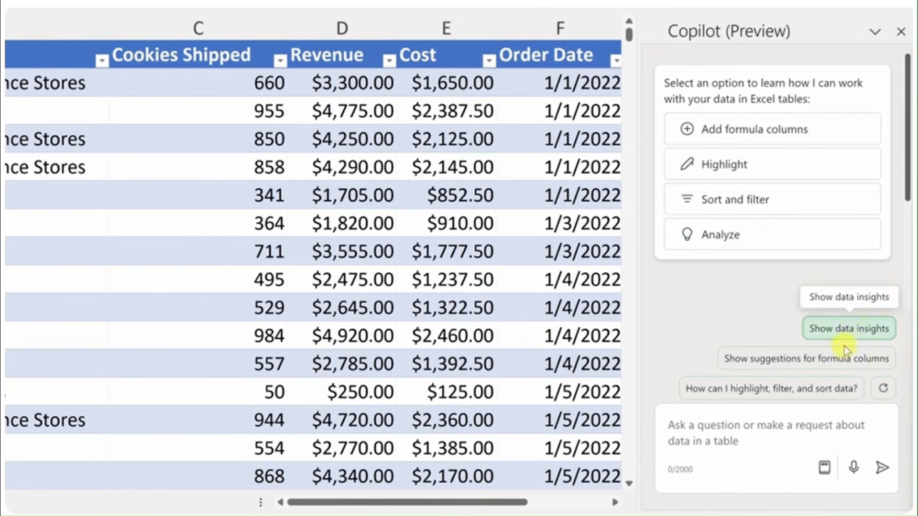
left_click(751, 425)
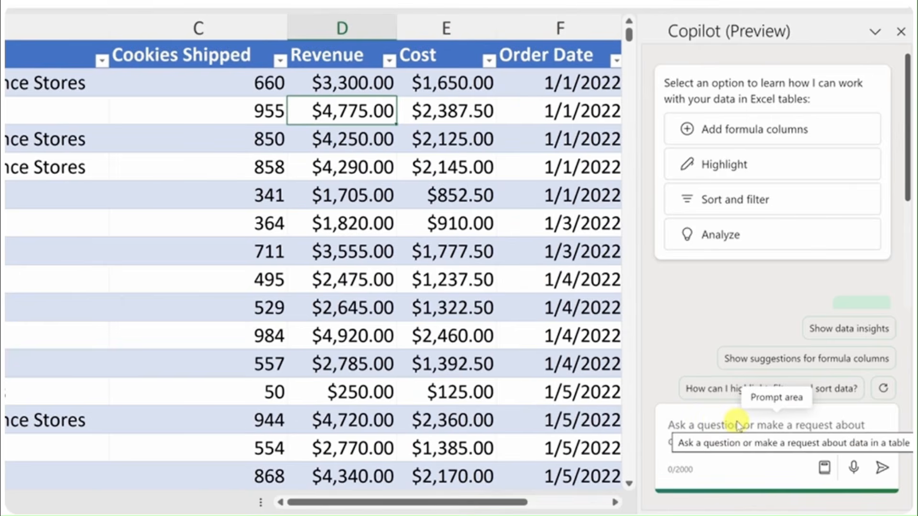
left_click(824, 469)
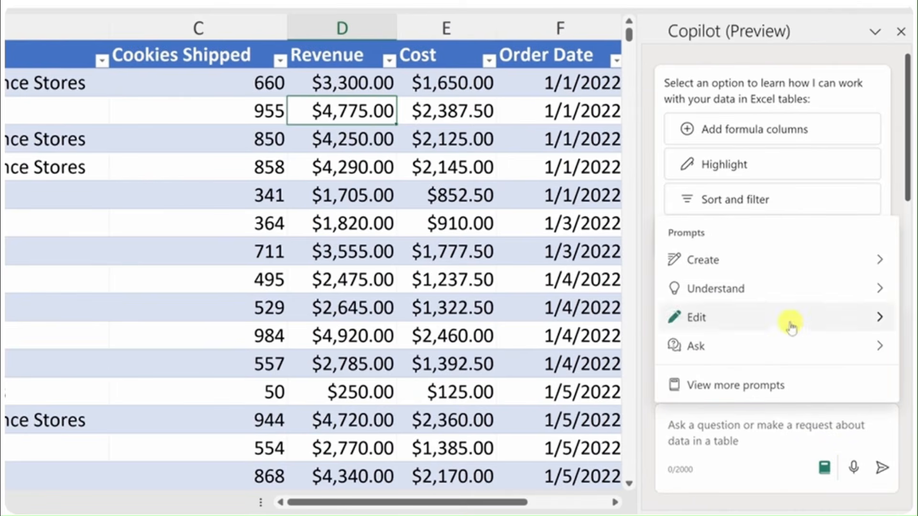
left_click(779, 269)
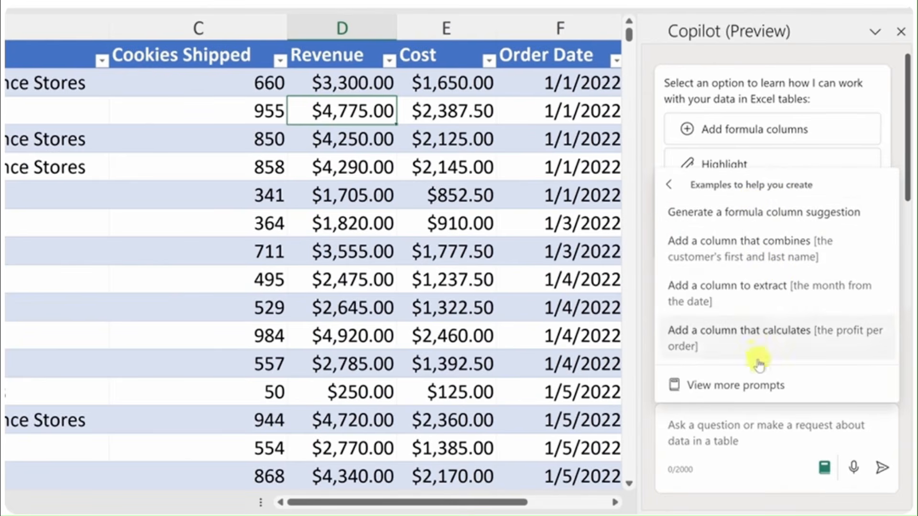
left_click(669, 185)
left_click(724, 426)
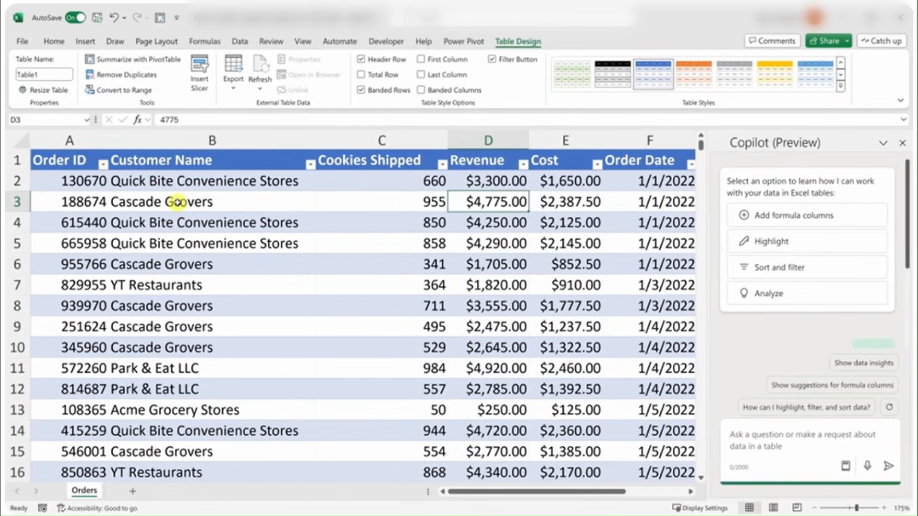
Examine the Customer Name column and check its filter list for the distinct customers without applying a filter
scroll(191, 389, "down", 3)
scroll(191, 390, "up", 3)
left_click(222, 135)
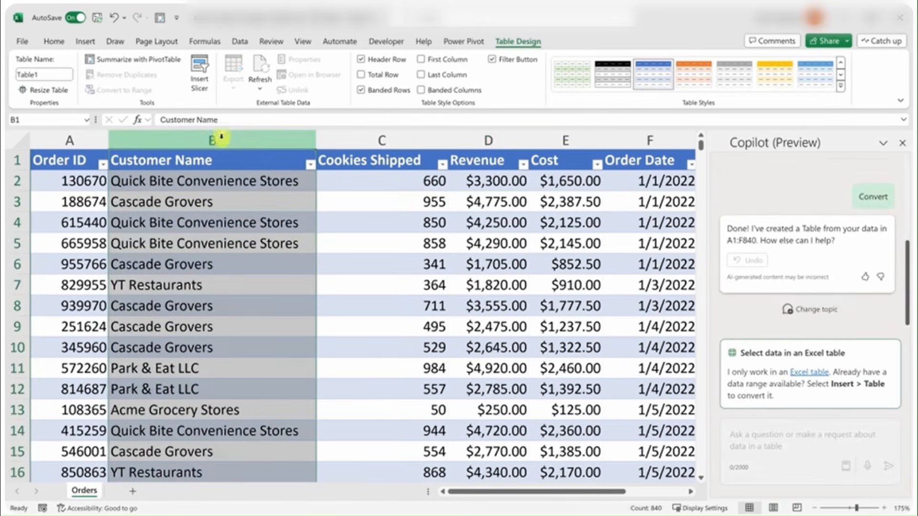
left_click(247, 183)
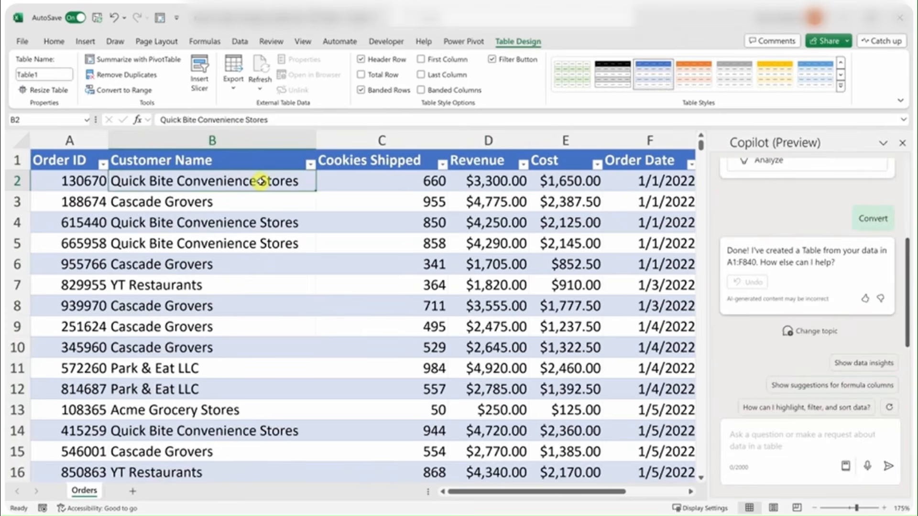
left_click(310, 165)
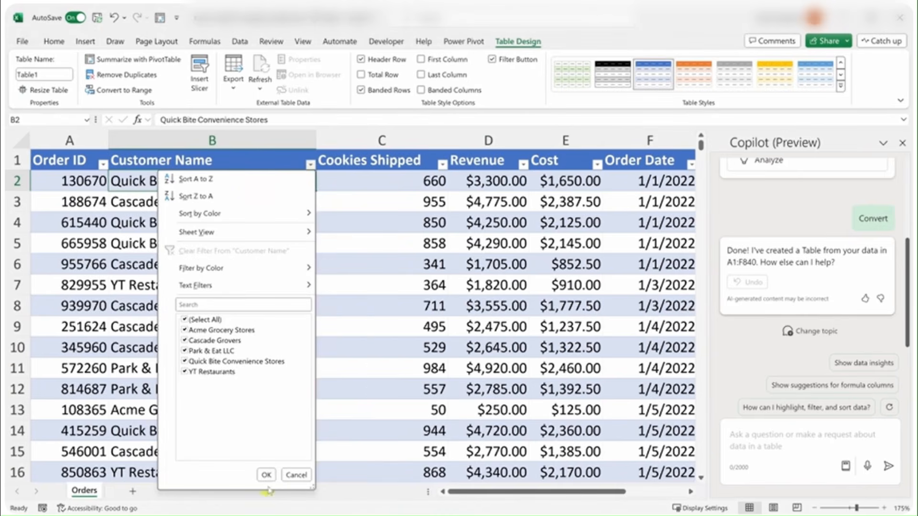
left_click(296, 475)
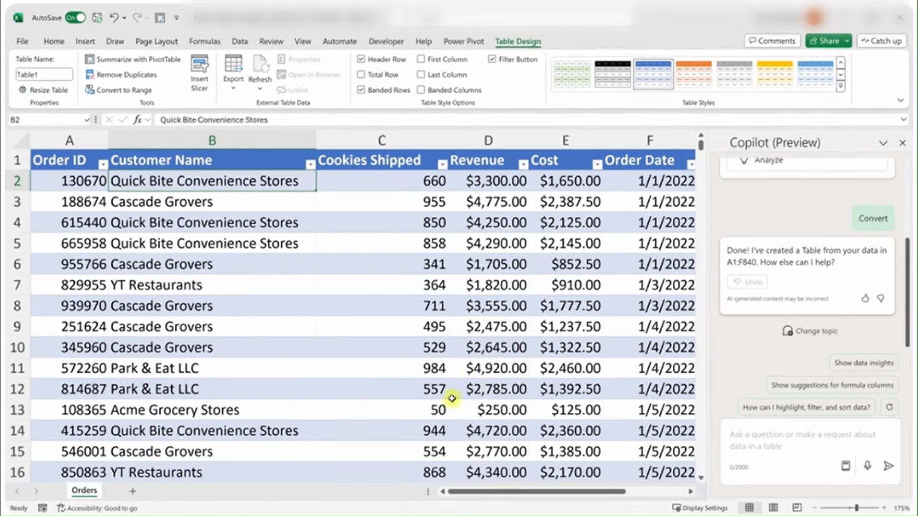
Ask Copilot "How many customers does the Kevin Cookie Company have?"
left_click(758, 444)
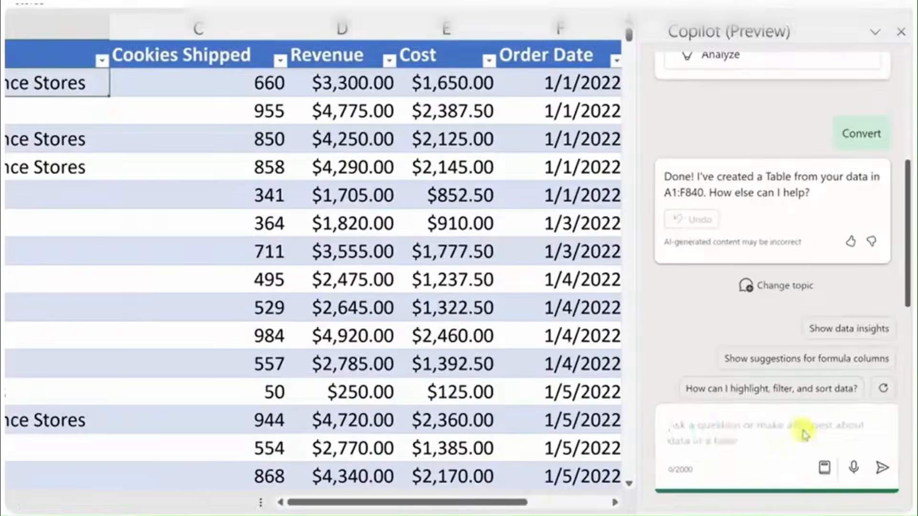
type("How many customers does the Kevin Cookie Company have?")
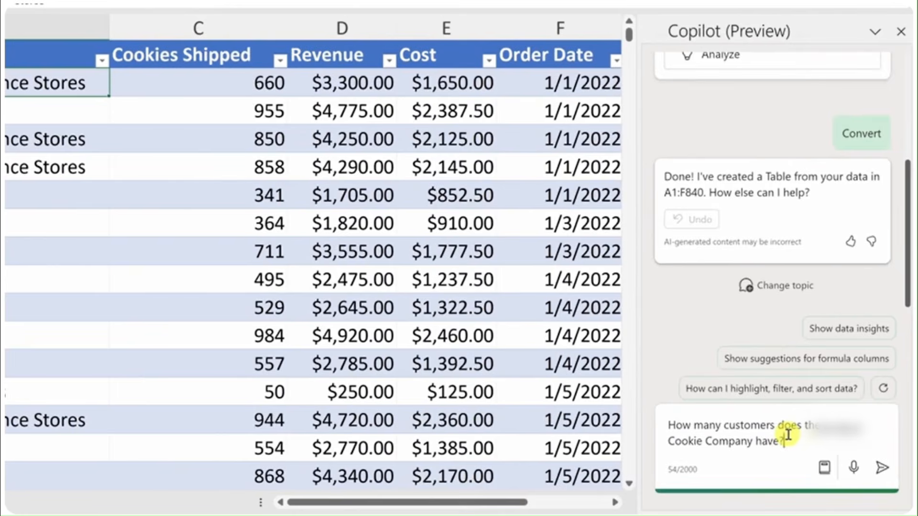
left_click(882, 468)
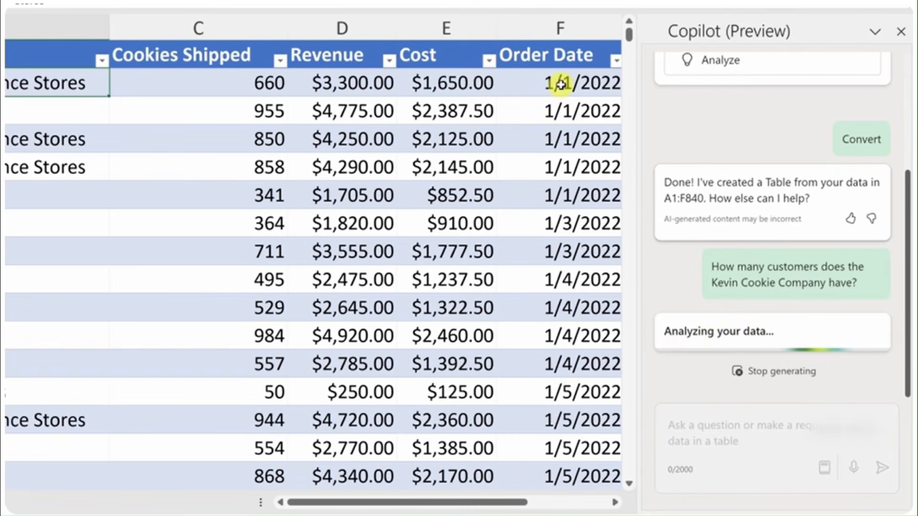
left_click_drag(557, 82, 564, 307)
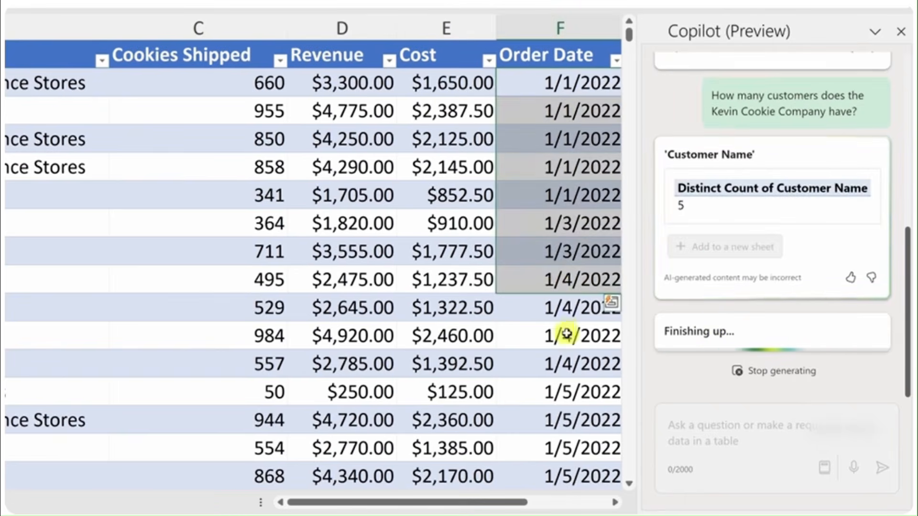
left_click(571, 334)
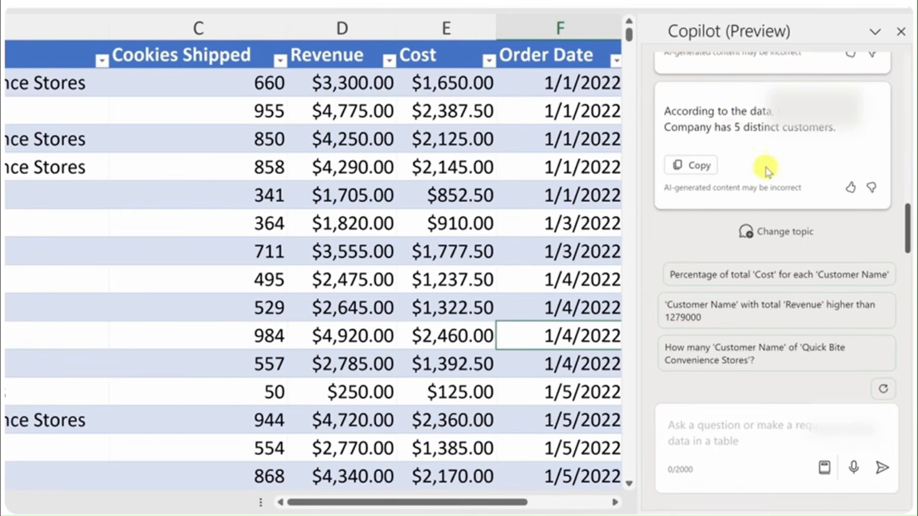
Add Copilot's distinct count of customer names to a new sheet and inspect the formula behind the count
scroll(765, 173, "up", 2)
scroll(788, 231, "up", 2)
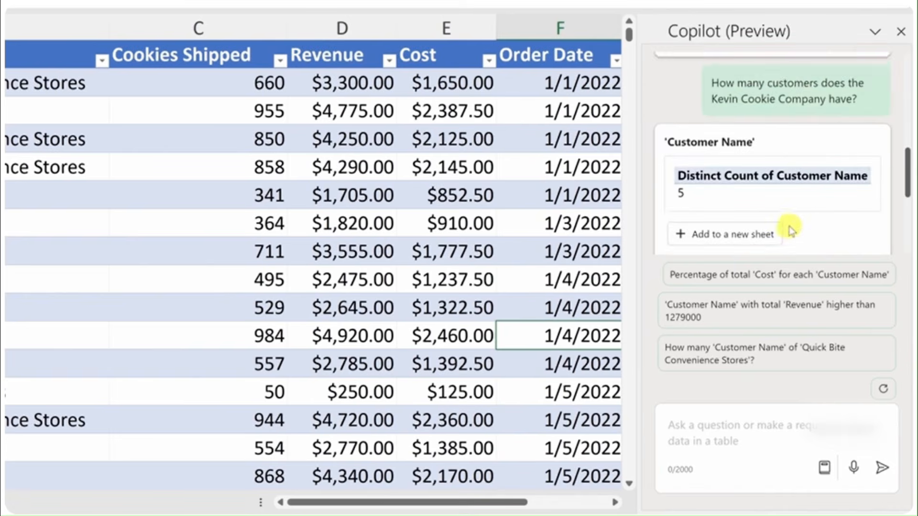
scroll(788, 231, "down", 1)
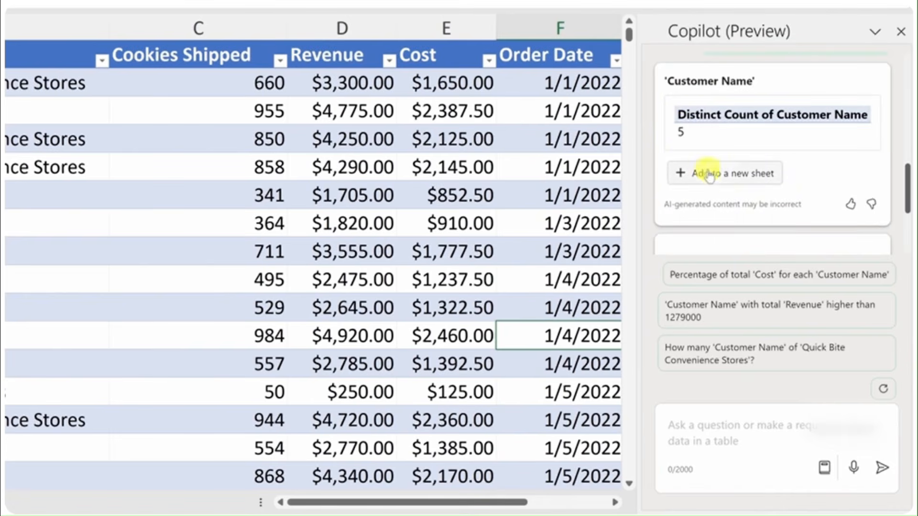
left_click(725, 174)
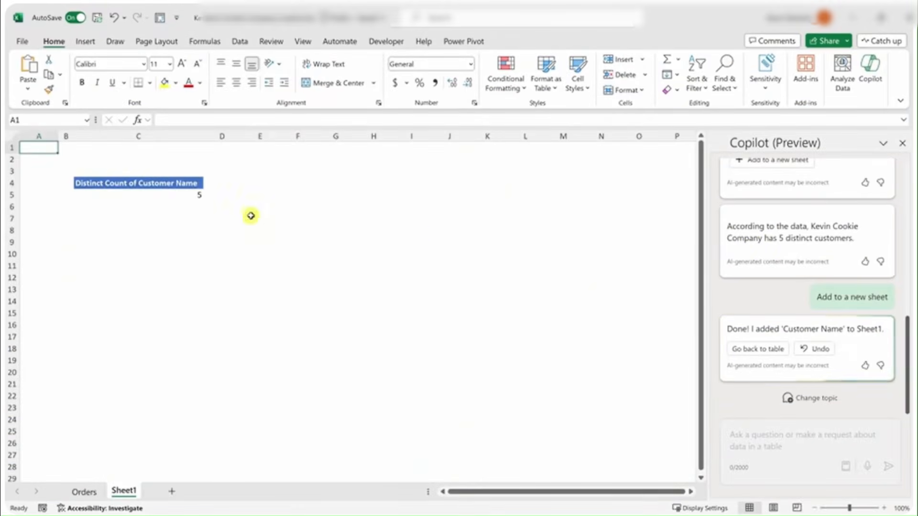
scroll(117, 164, "up", 3)
scroll(109, 169, "up", 2)
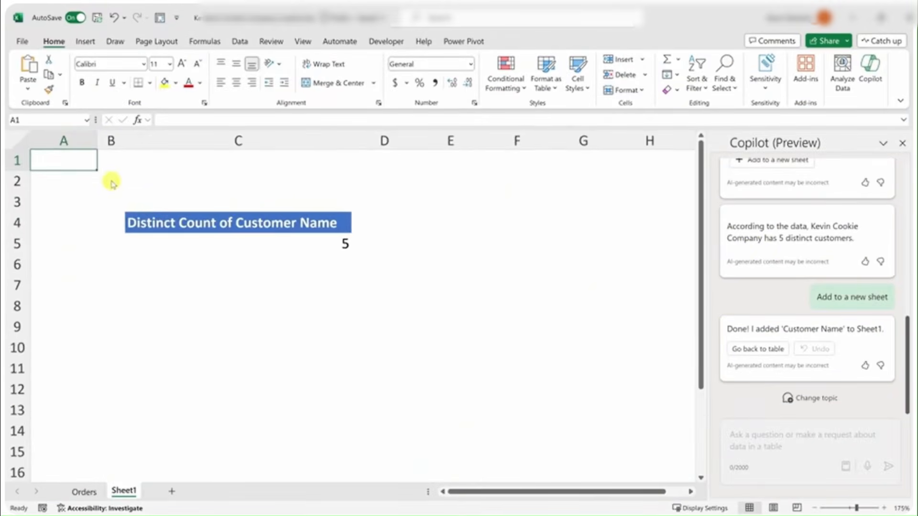
left_click(295, 246)
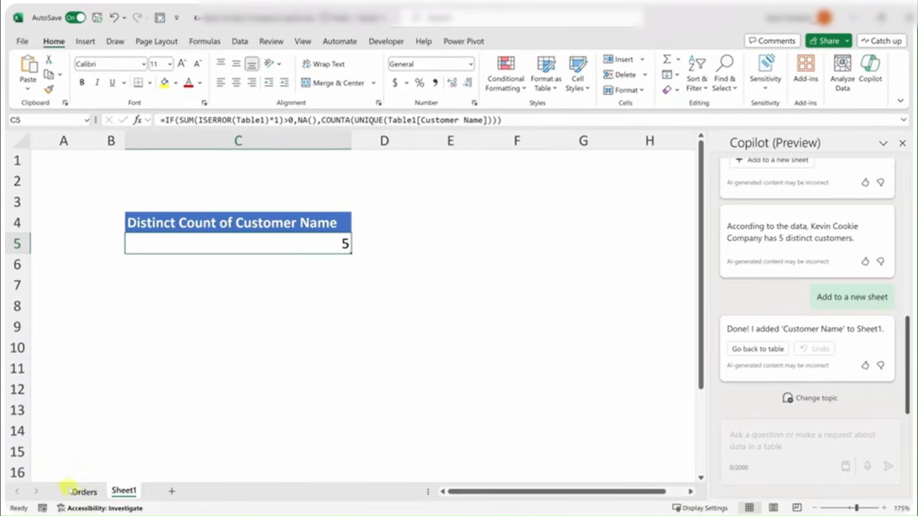
Return to the Orders sheet, review the Revenue and Cost values, and ask Copilot to "Add a new column with profit"
left_click(83, 491)
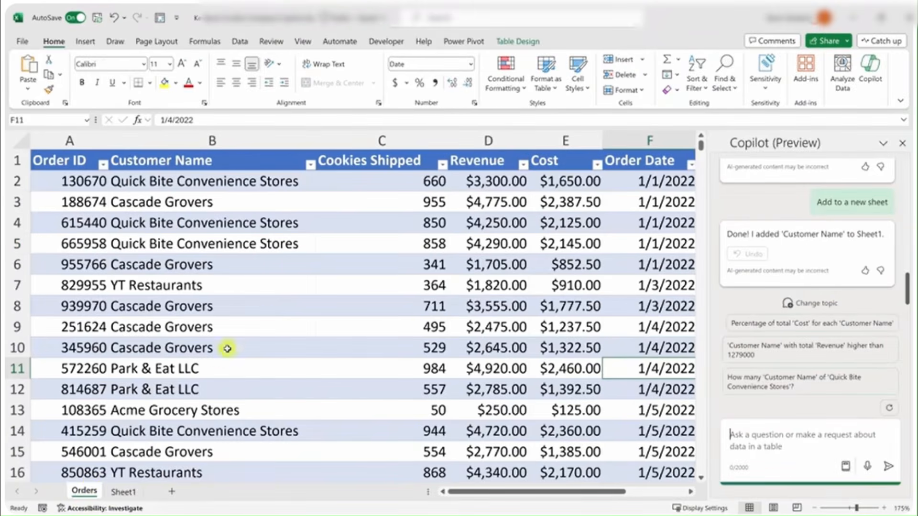
scroll(284, 315, "down", 2, "ctrl")
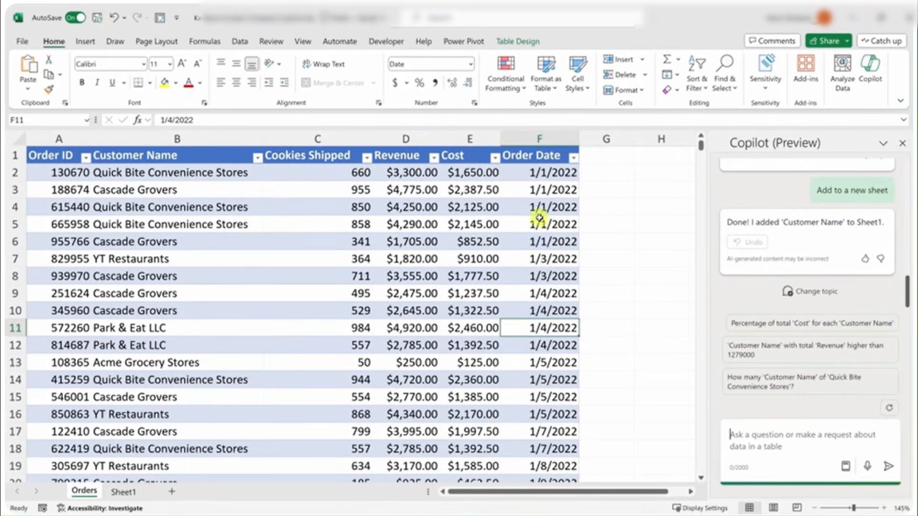
left_click_drag(406, 159, 410, 224)
left_click_drag(458, 171, 461, 223)
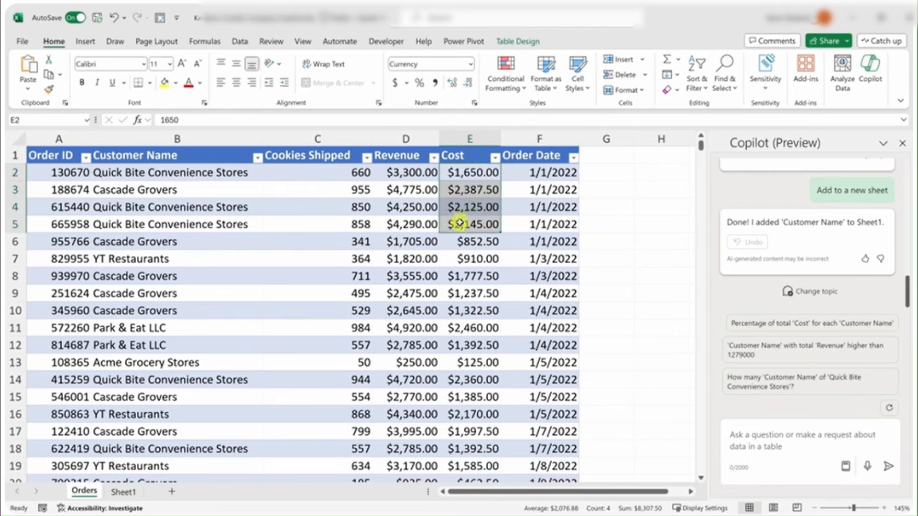
left_click_drag(488, 325, 493, 313)
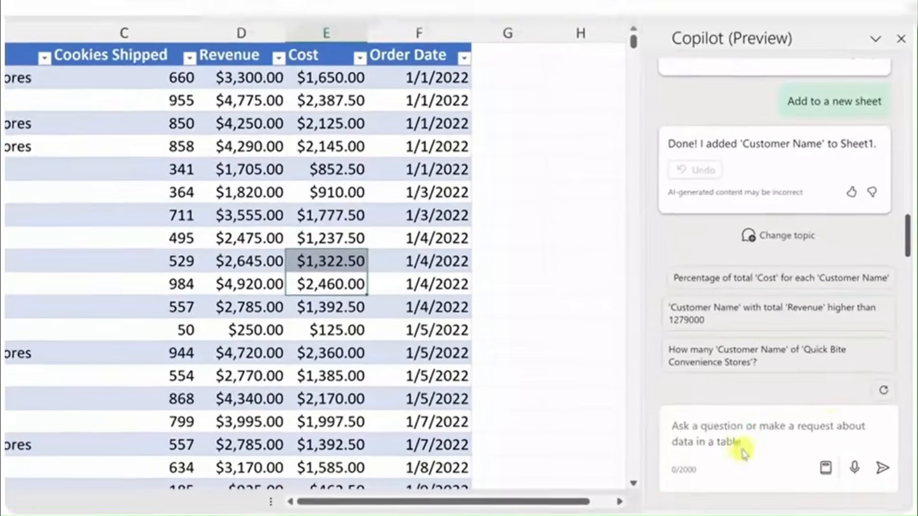
left_click(744, 452)
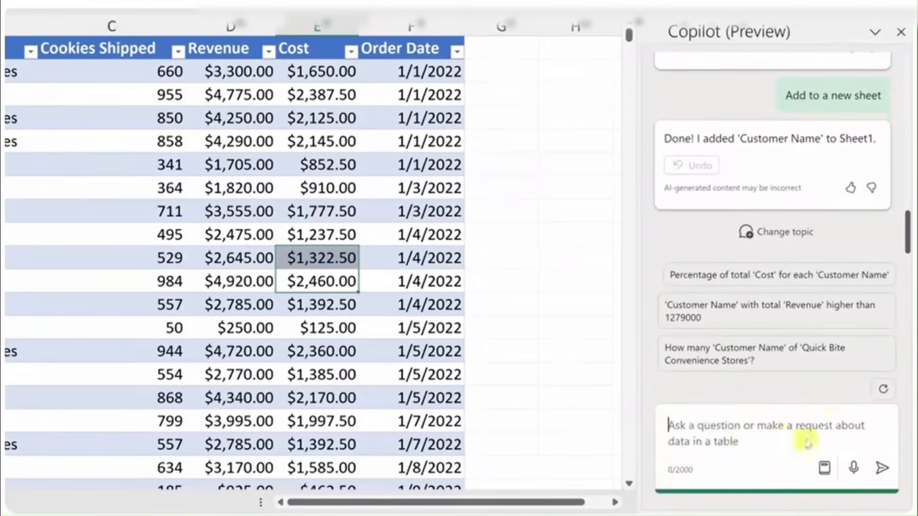
type("Add a new column with profit")
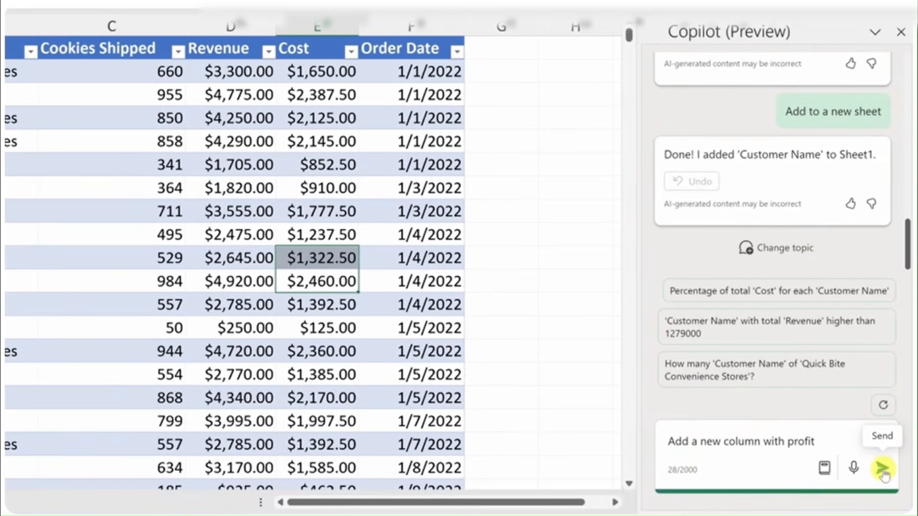
left_click(882, 469)
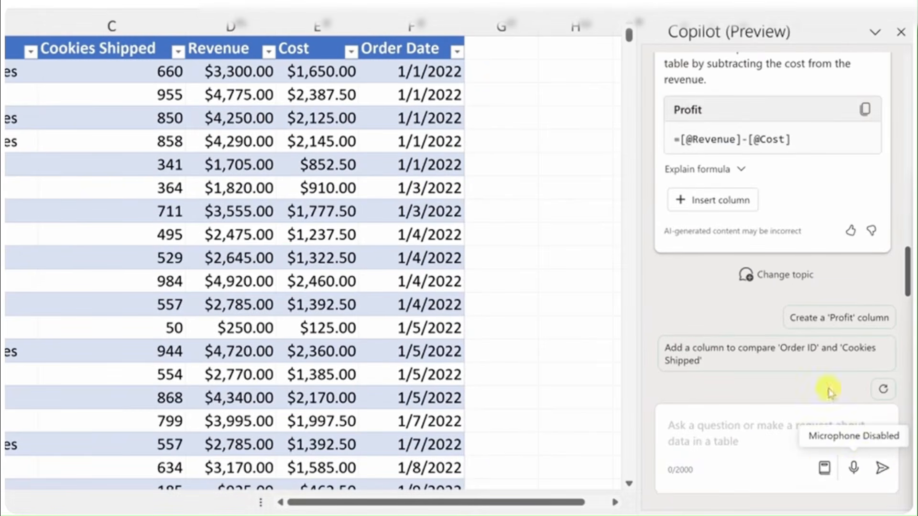
scroll(767, 192, "up", 2)
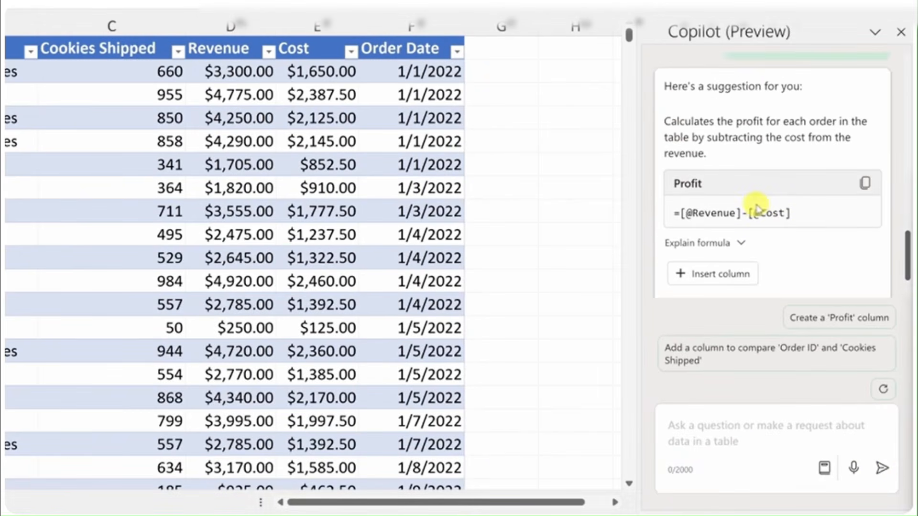
left_click(741, 244)
scroll(777, 231, "down", 3)
scroll(779, 232, "down", 3)
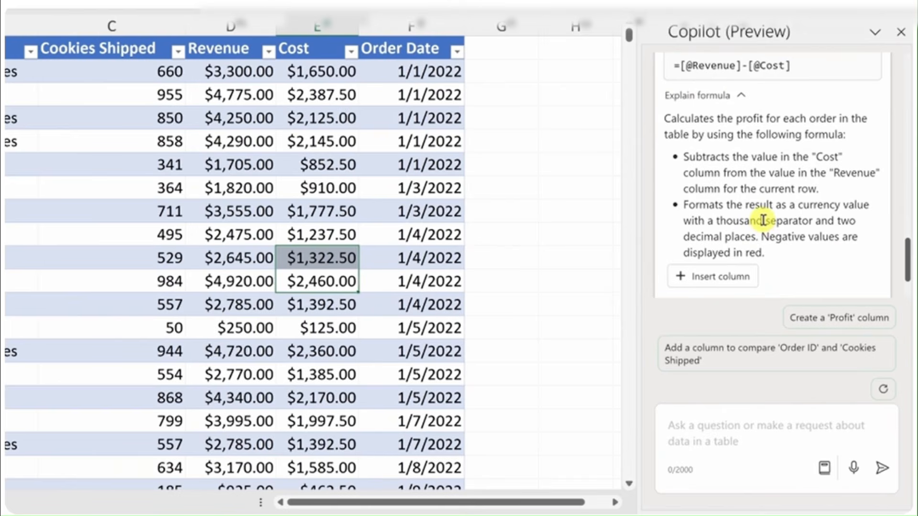
left_click(741, 97)
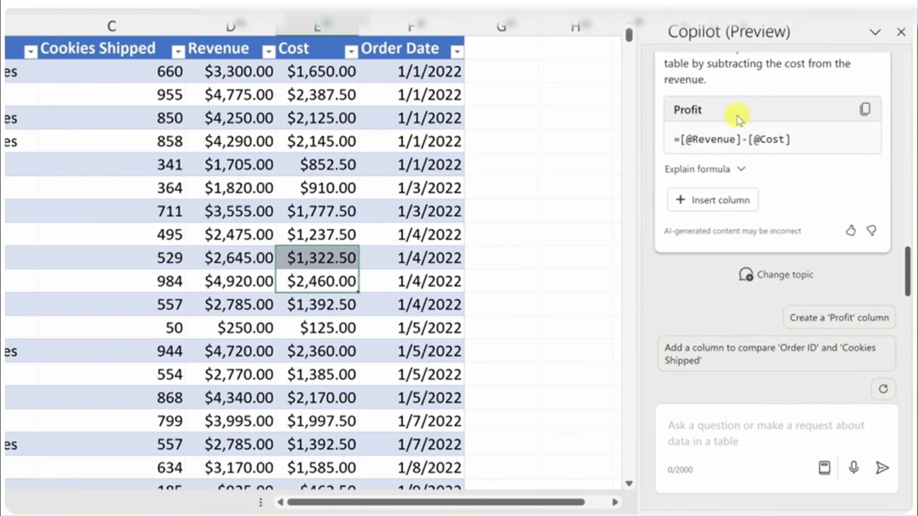
left_click(707, 200)
left_click(717, 201)
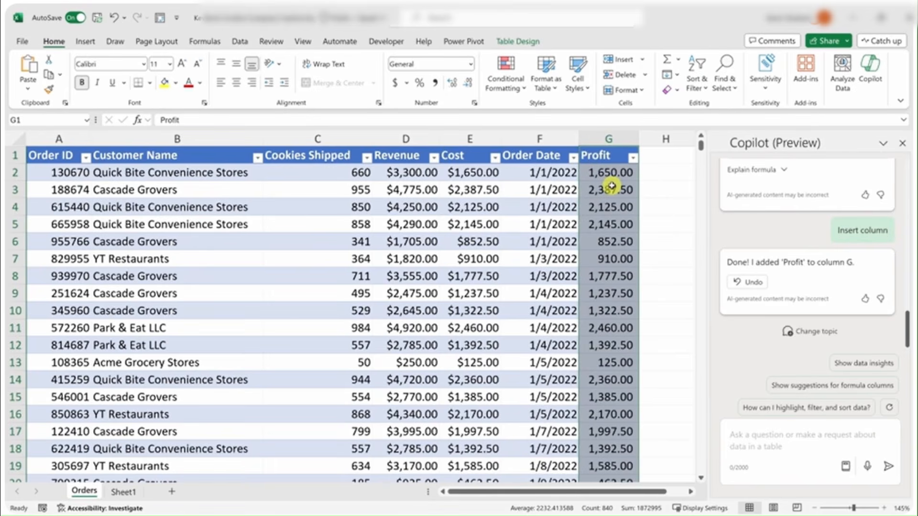
left_click(517, 92)
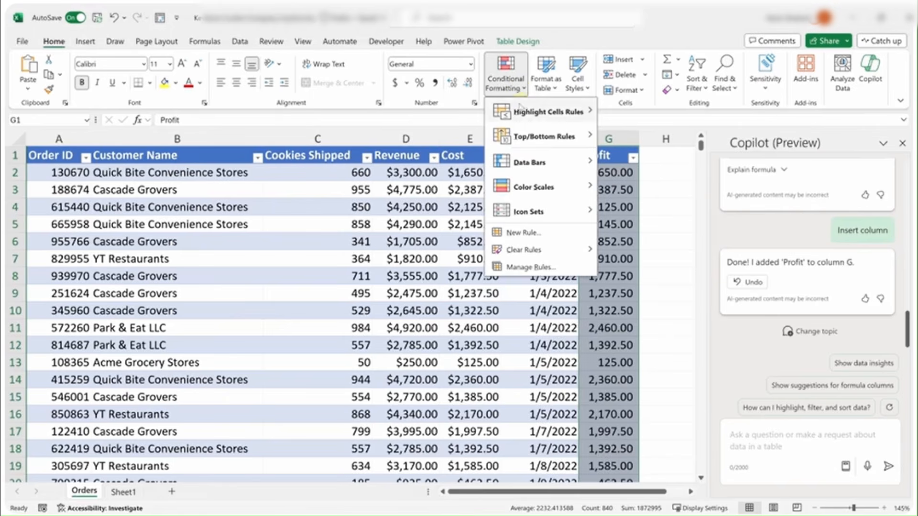
mouse_move(525, 187)
left_click(561, 311)
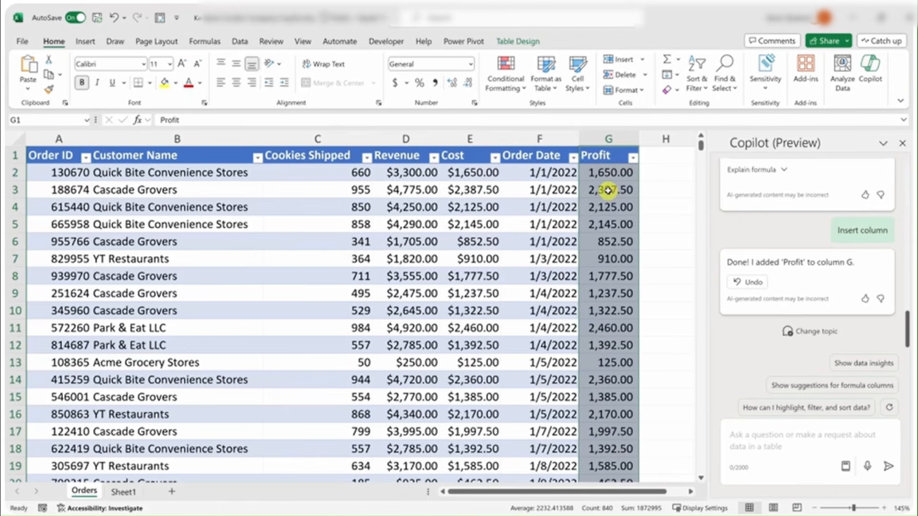
Have Copilot highlight profit in green when above 2000 and show the Profit column as a currency
left_click(746, 432)
type("Can you highlight profit in green when above 2000?")
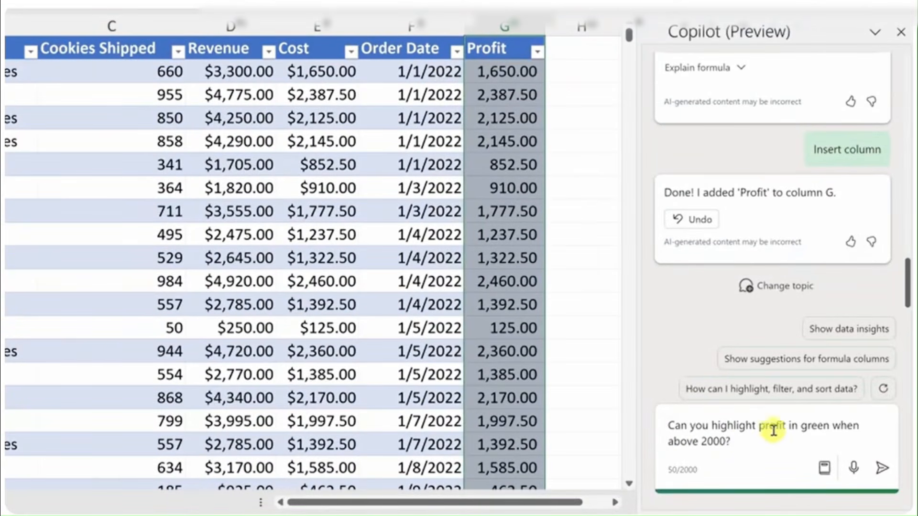
left_click(882, 471)
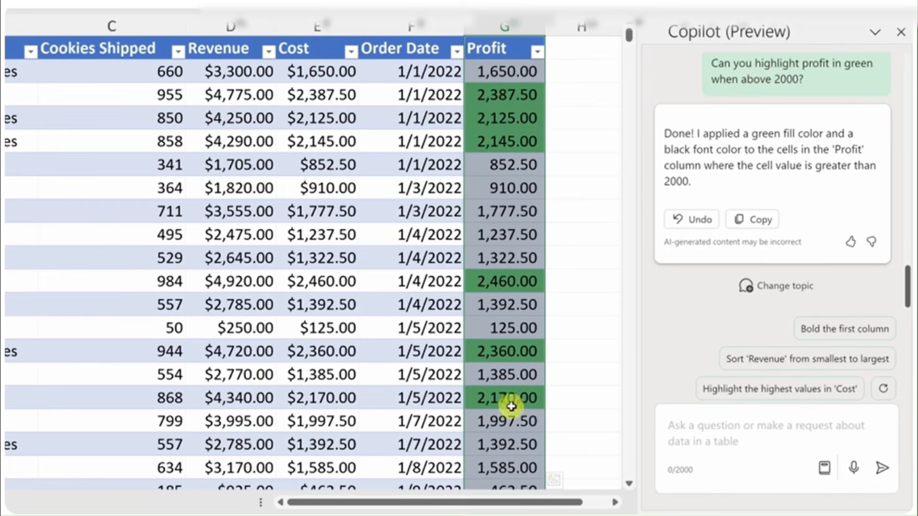
left_click(748, 438)
type("Can you show profit as a currency?")
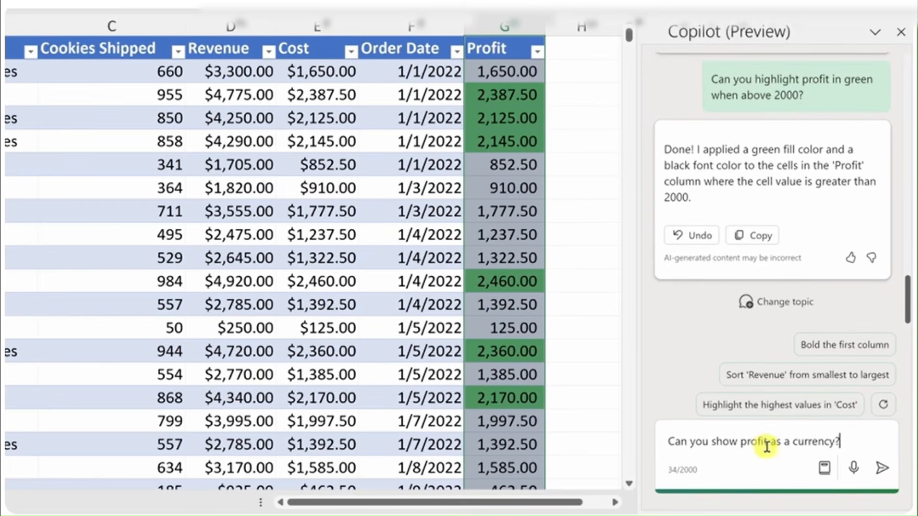
left_click(882, 468)
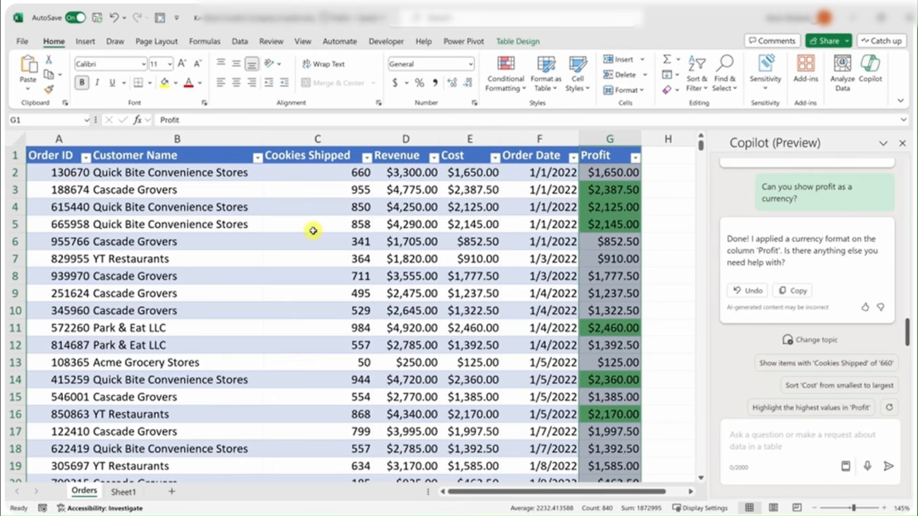
Ask Copilot "Which customer ordered the most cookies?" about the orders table
left_click(90, 42)
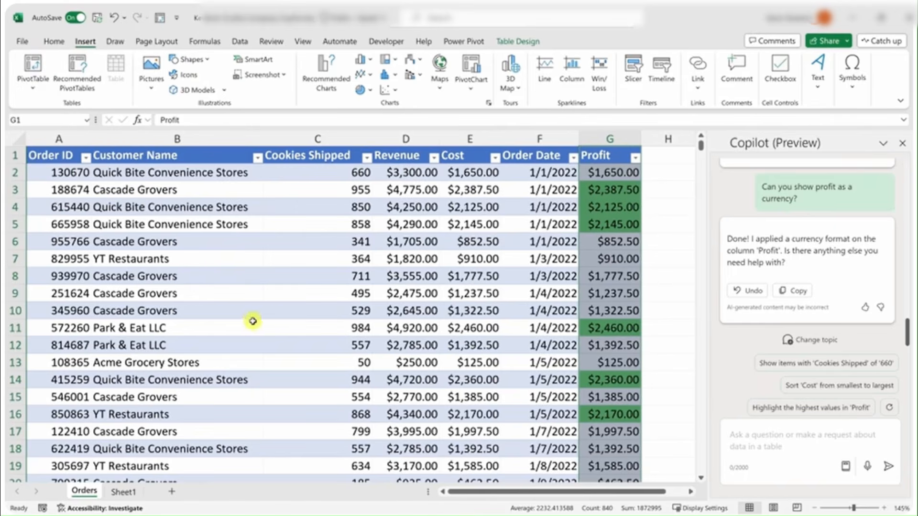
left_click(548, 280)
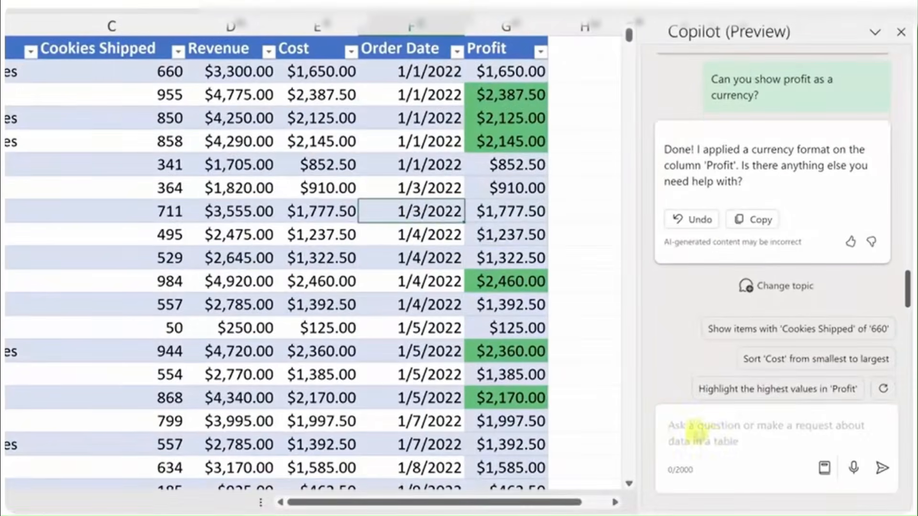
left_click(710, 432)
type("Which customer ordered the most cookies?")
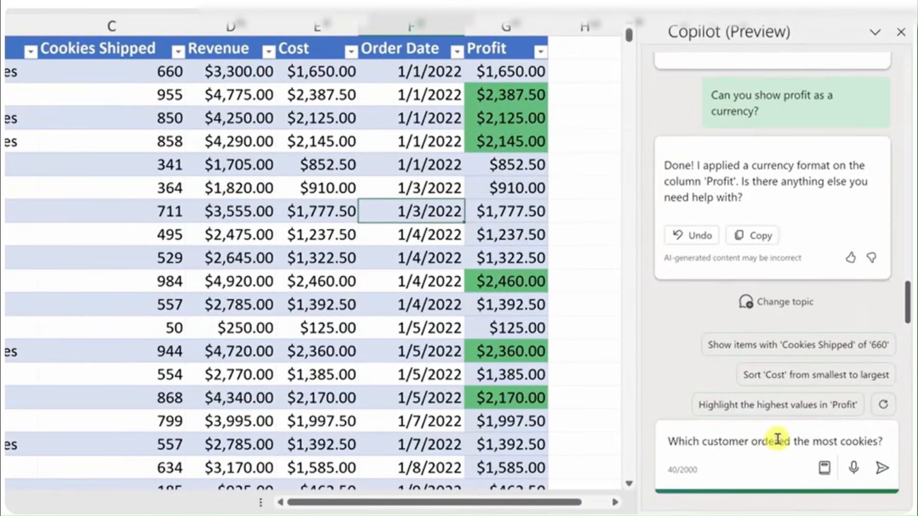
left_click(885, 472)
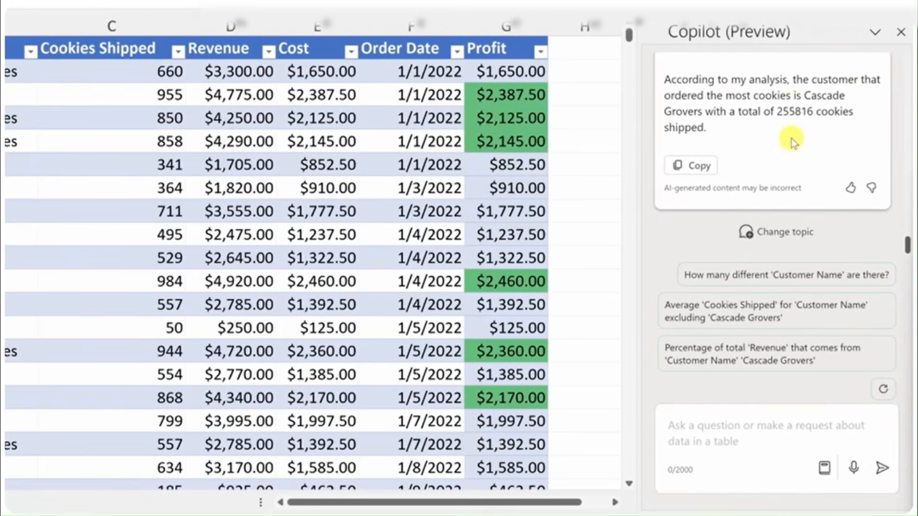
Add Copilot's top customer by cookies shipped to a new sheet and display the resulting PivotTable's fields
scroll(774, 196, "up", 2)
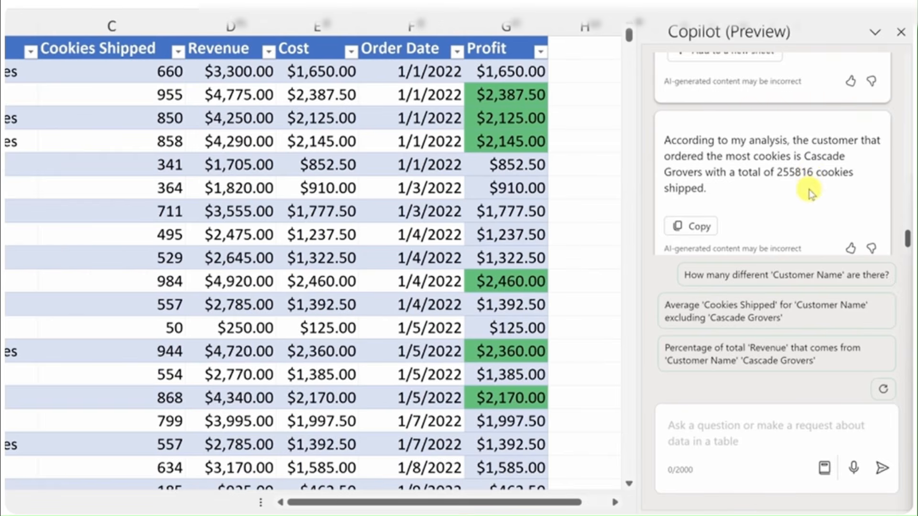
scroll(813, 206, "up", 3)
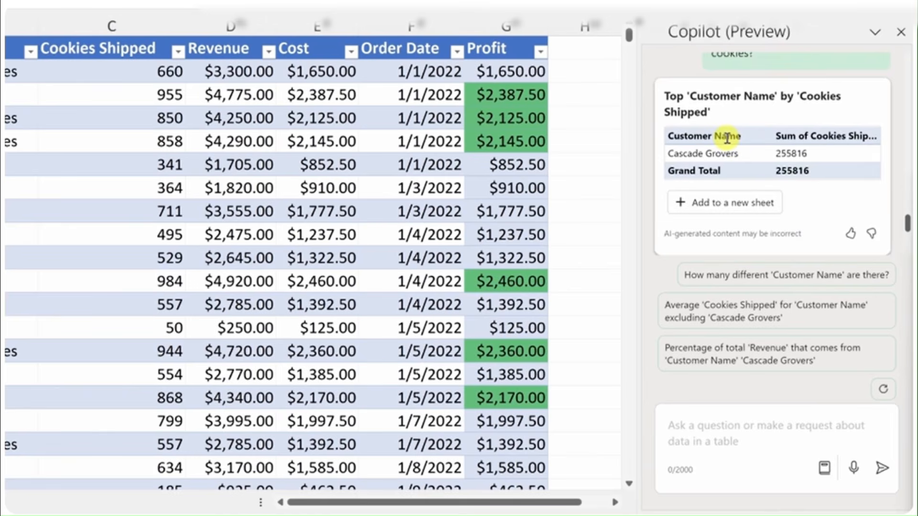
left_click(728, 208)
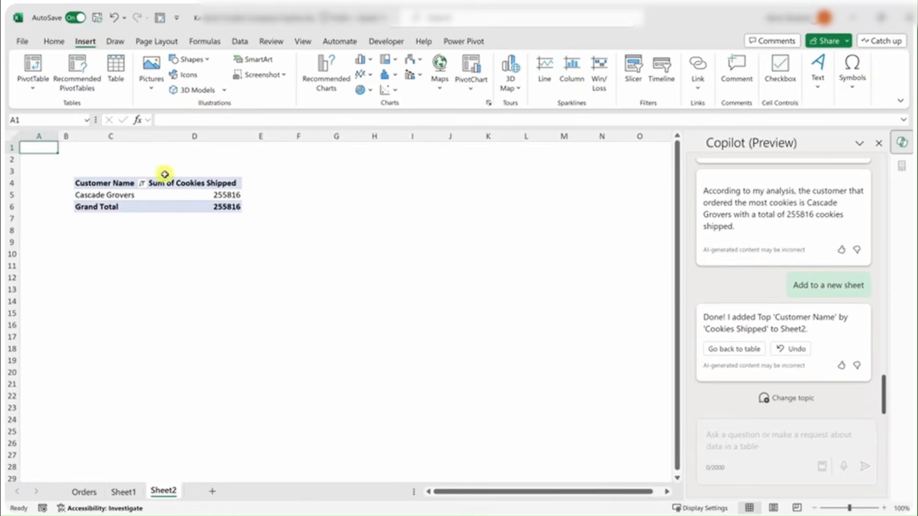
left_click(182, 197)
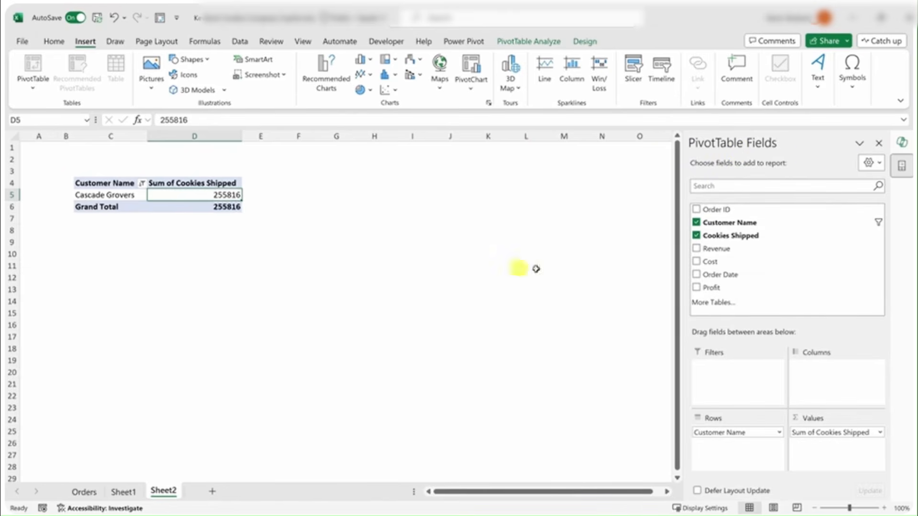
Clear the Customer Name filter in the Sheet2 PivotTable and inspect the highest and lowest customers by cookies shipped
mouse_move(145, 186)
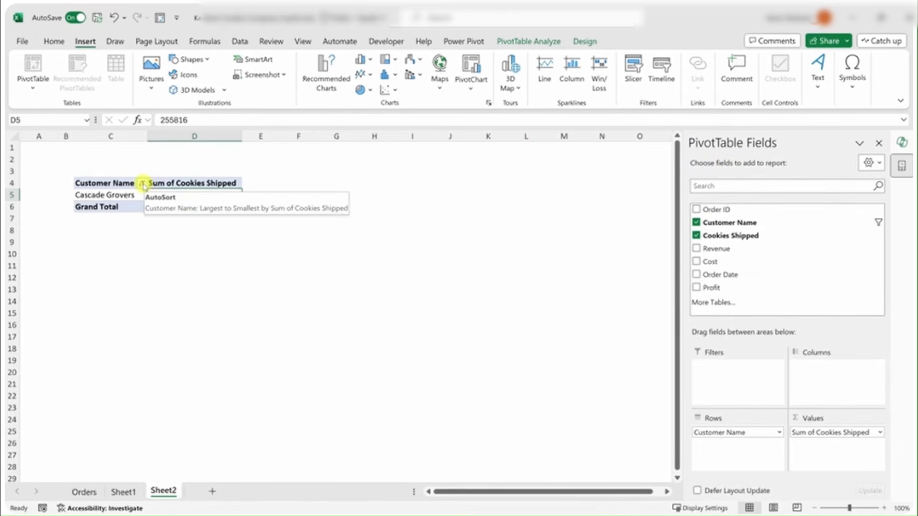
left_click(143, 184)
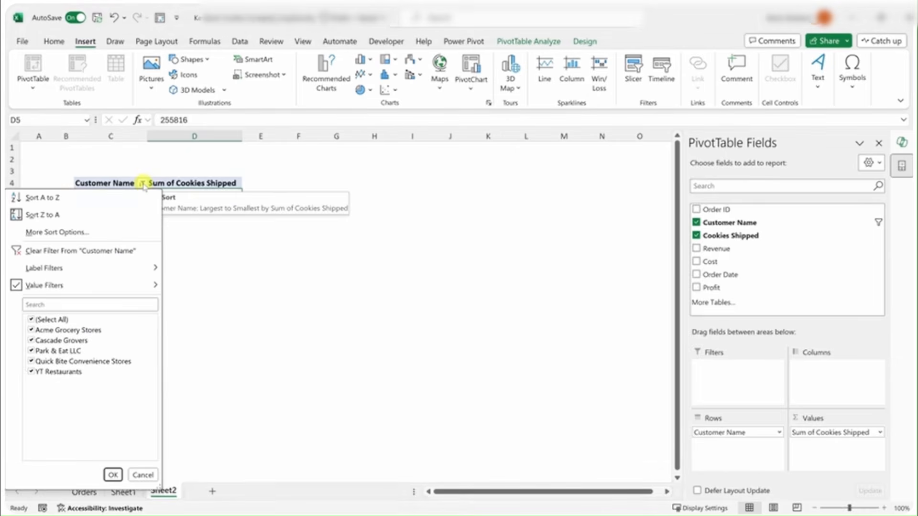
left_click(103, 251)
left_click_drag(149, 196, 249, 198)
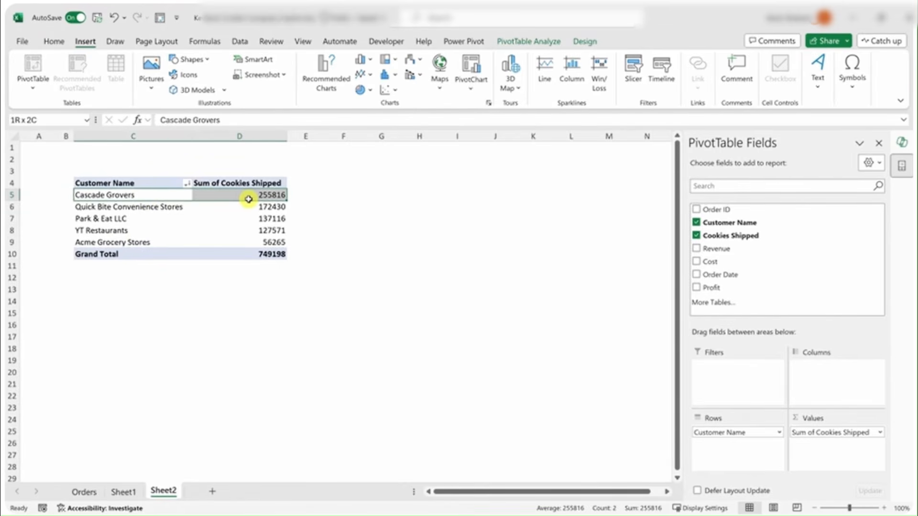
left_click_drag(248, 199, 249, 198)
left_click(259, 243)
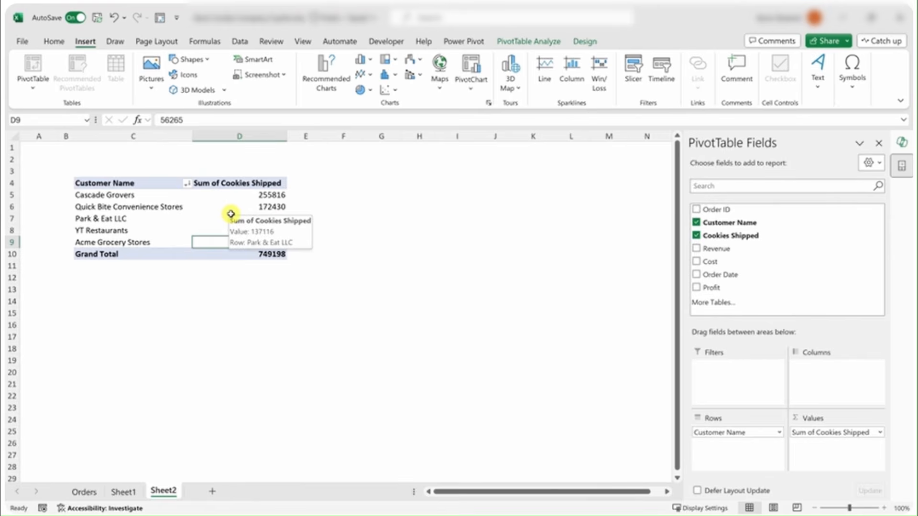
On the Orders sheet, ask Copilot "Can you make a line chart showing profit by month?" and review the chart preview
left_click(85, 492)
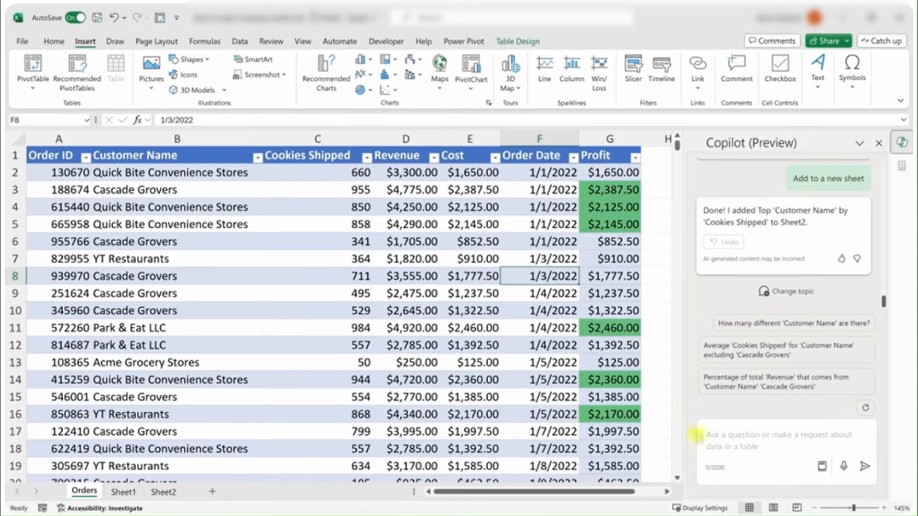
left_click(698, 435)
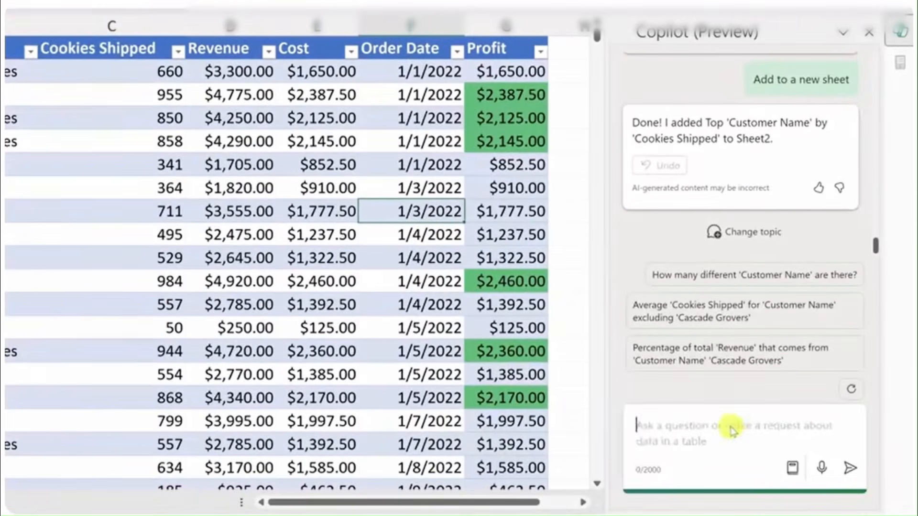
type("Can you make a line chart showing profit by month?")
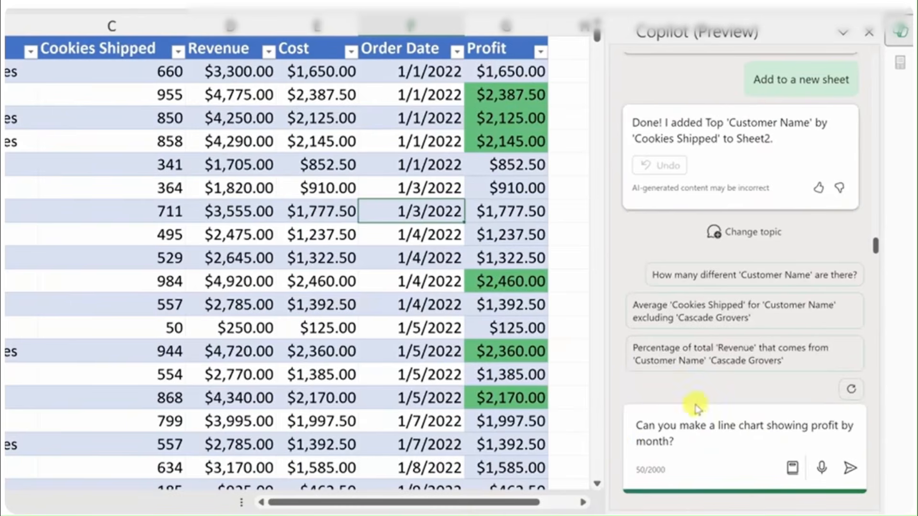
left_click(850, 471)
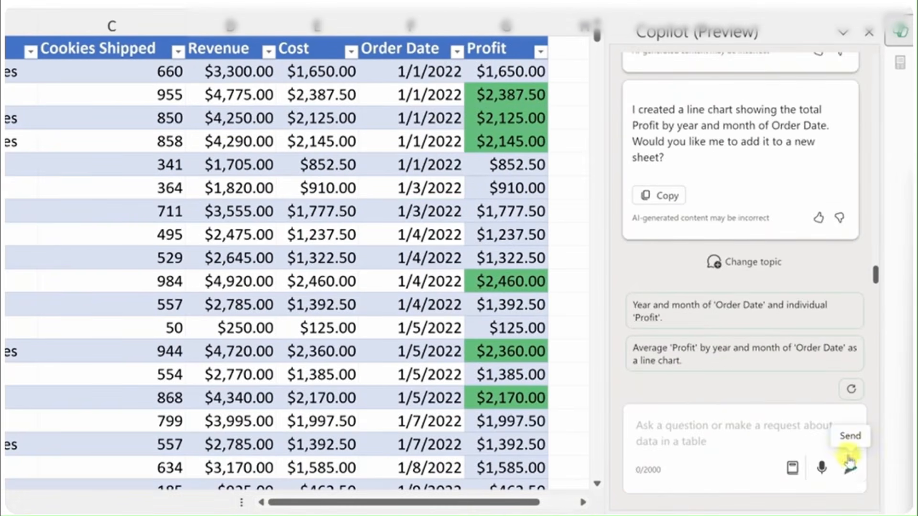
scroll(802, 220, "up", 5)
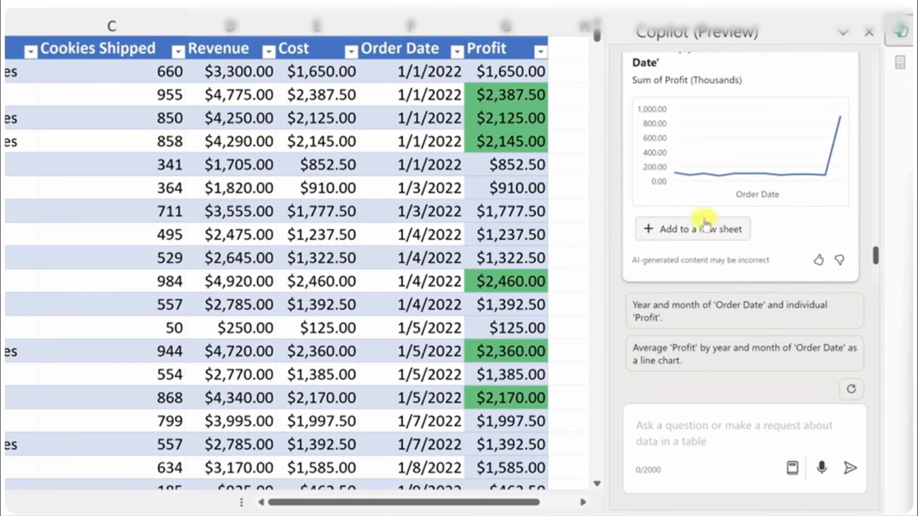
scroll(713, 170, "down", 1)
scroll(713, 170, "up", 1)
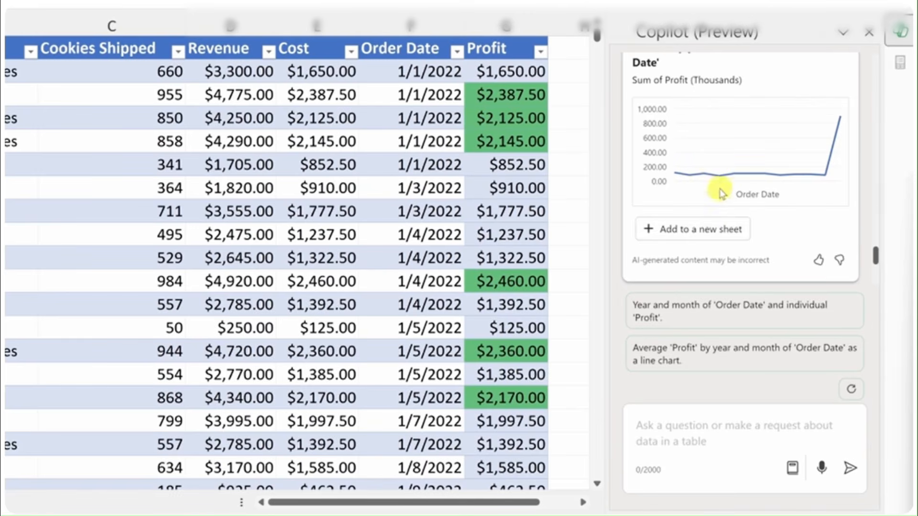
scroll(711, 188, "down", 2)
Ask Copilot "Can you change the line color to green in the line chart?" and read its reply
left_click(676, 422)
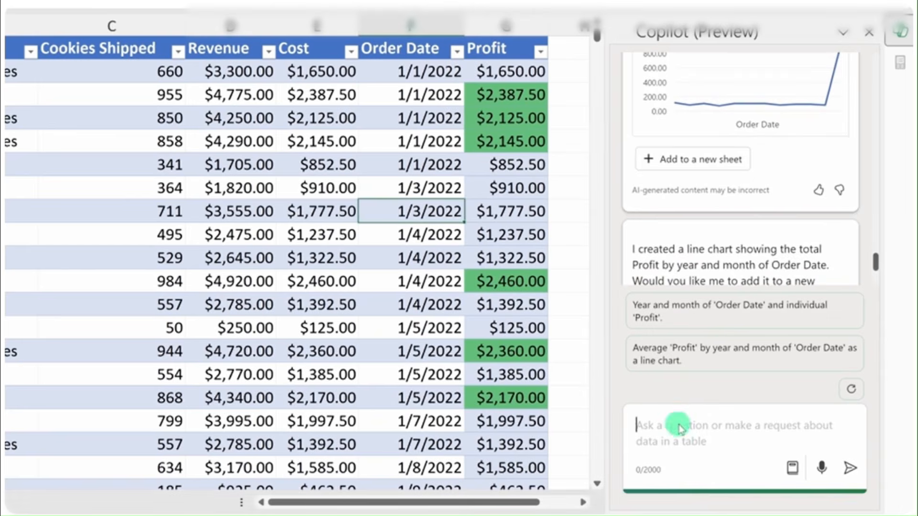
type("Can you change the line color to green in the line chart?")
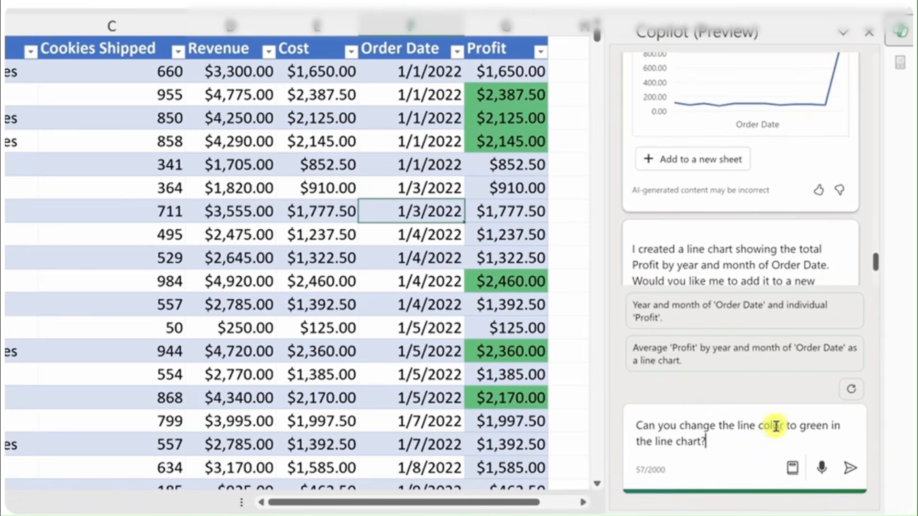
scroll(760, 96, "up", 2)
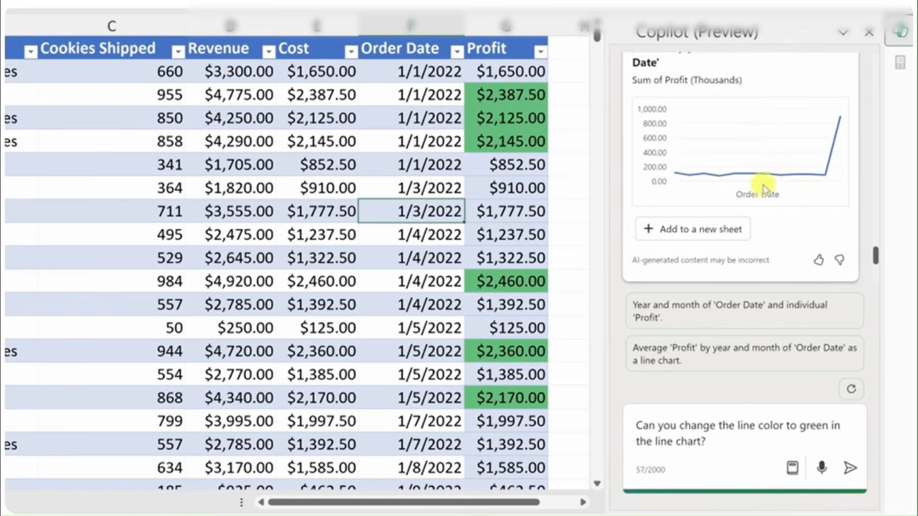
left_click(850, 472)
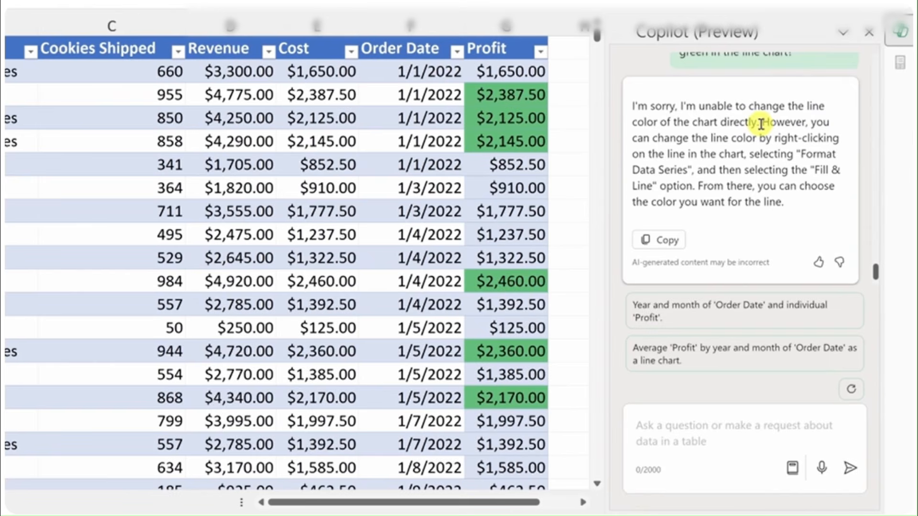
left_click_drag(771, 123, 791, 207)
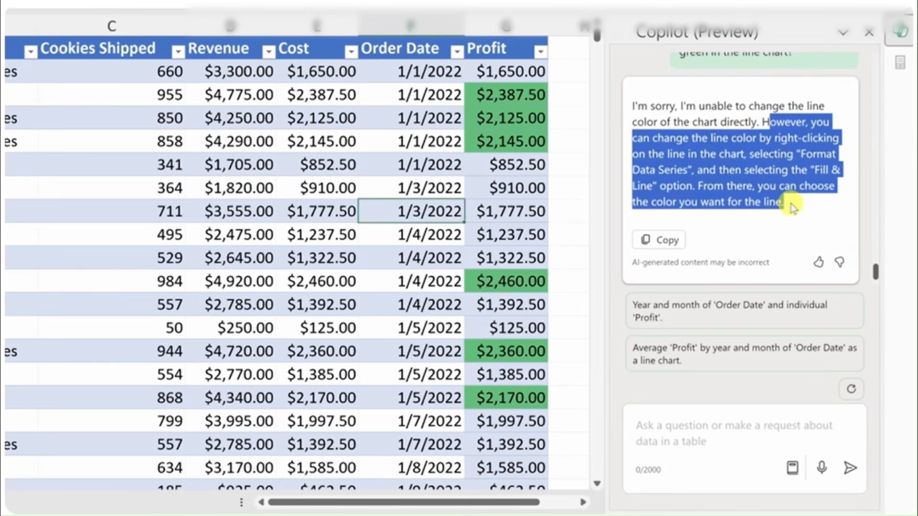
left_click(793, 206)
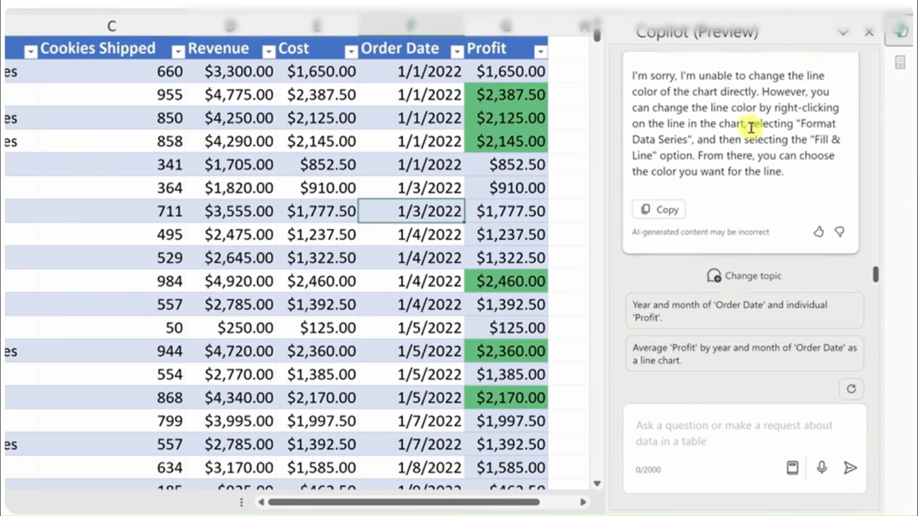
Ask Copilot "Are there any seasonal trends in cookie sales?" and review its answer
left_click(691, 427)
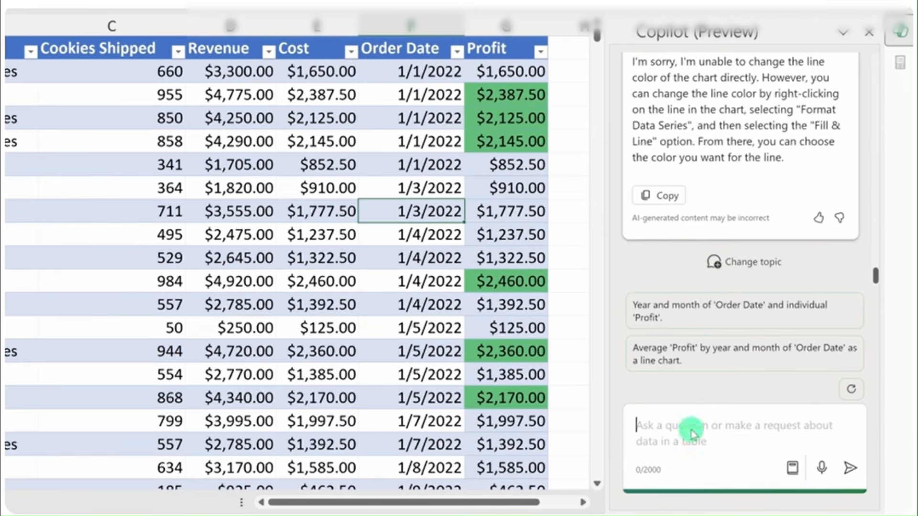
type("Are there any seasonal trends in cookie sales?")
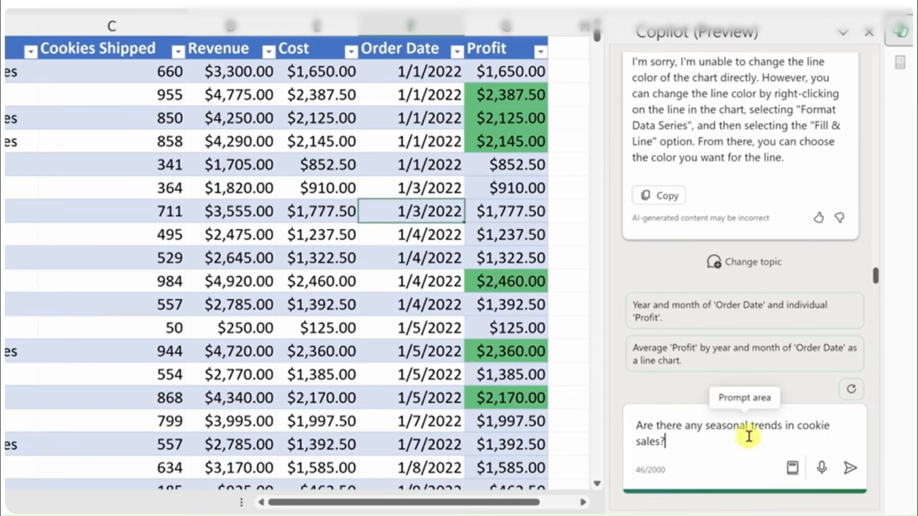
left_click(849, 468)
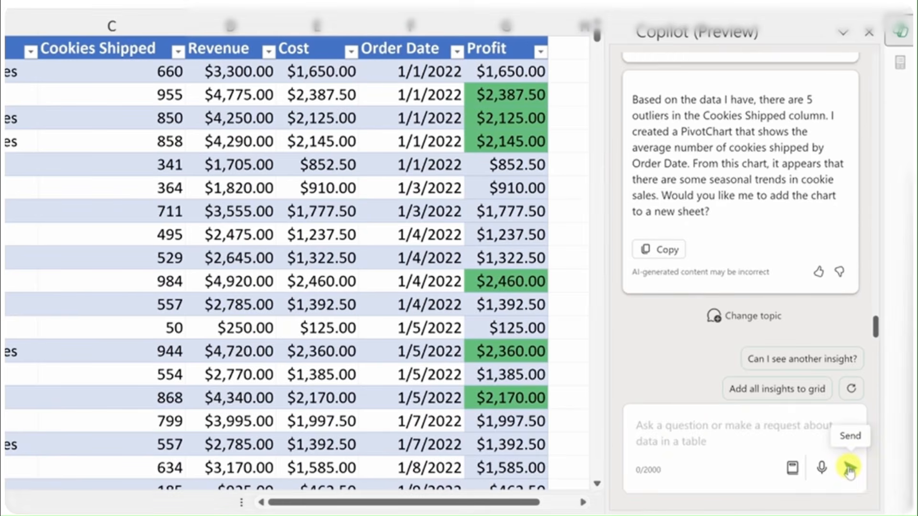
scroll(836, 324, "up", 5)
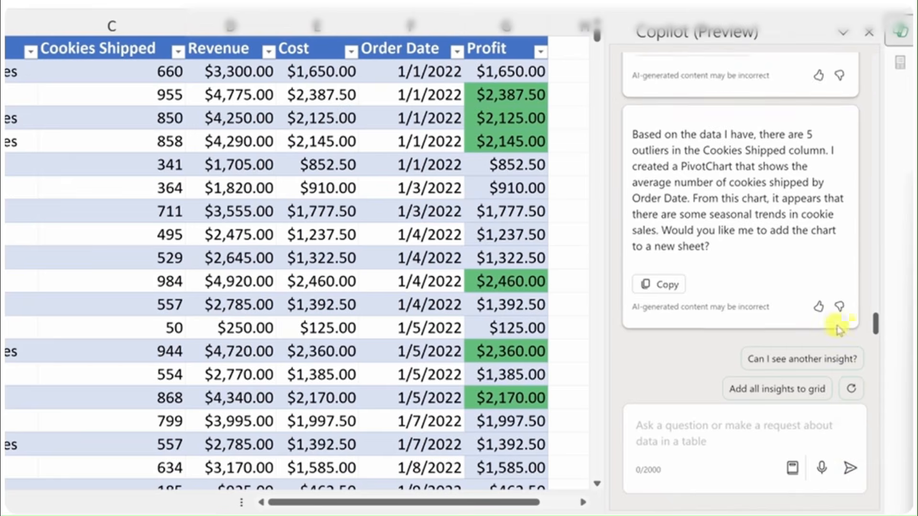